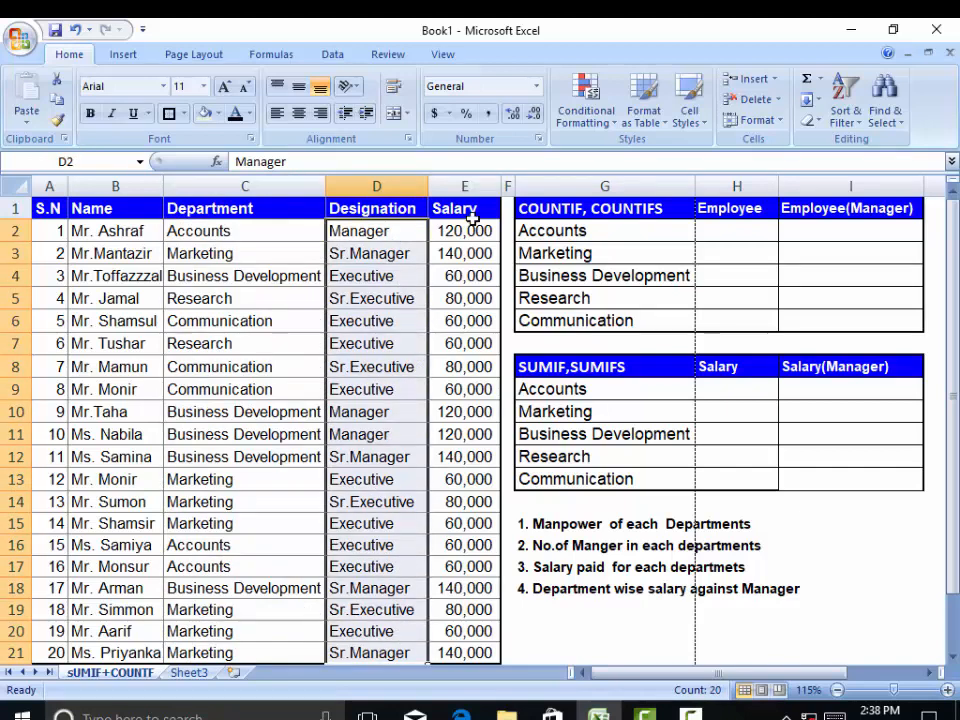
drag(471, 229, 447, 650)
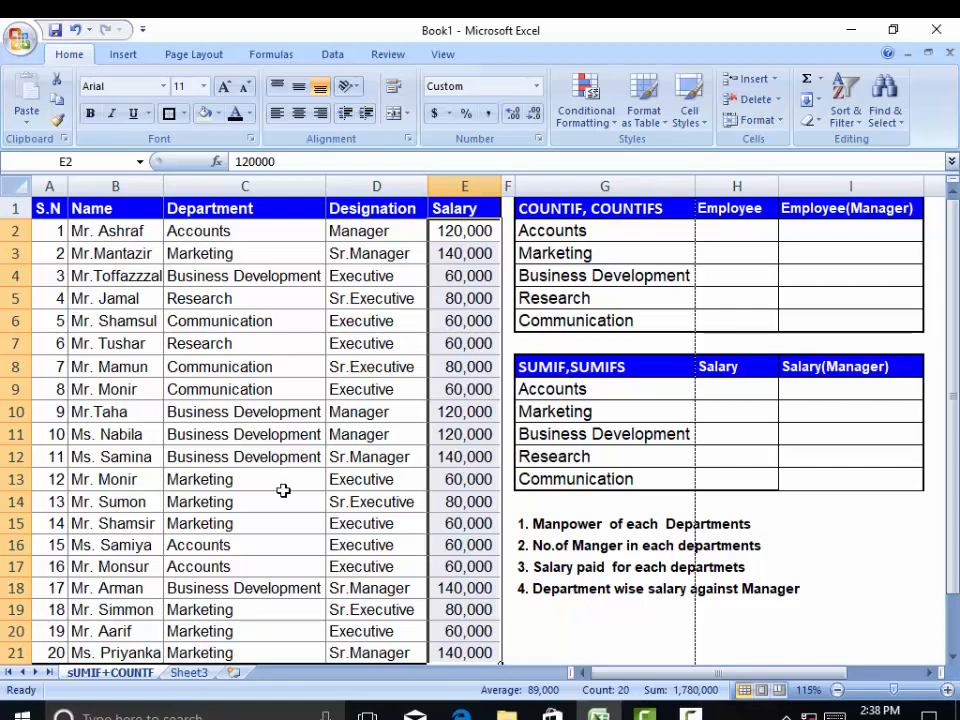
click(537, 587)
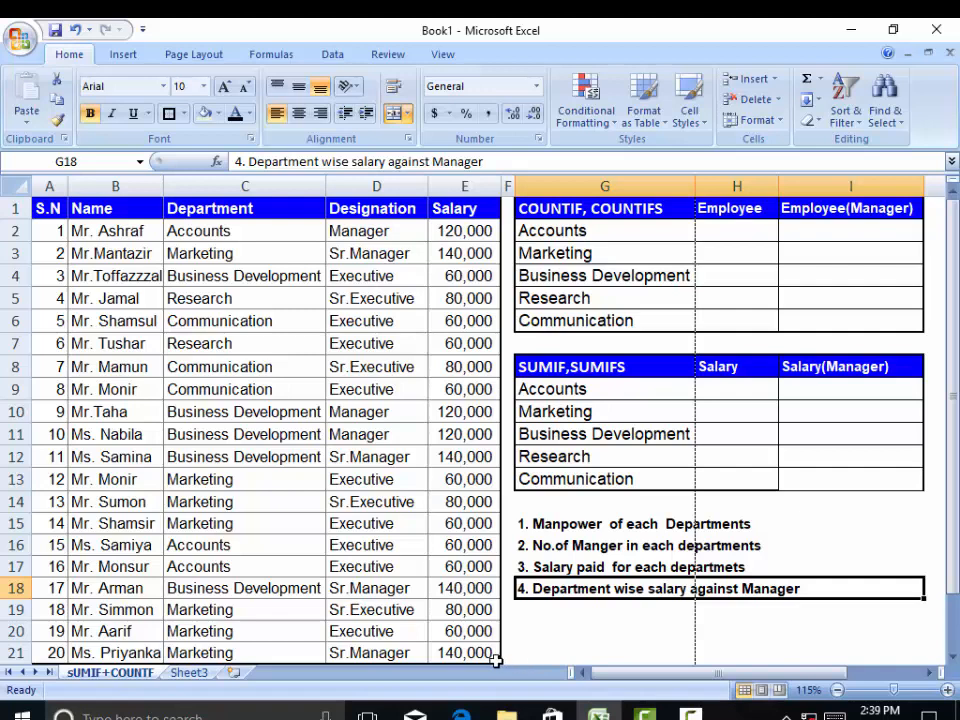
click(710, 234)
drag(630, 236, 591, 318)
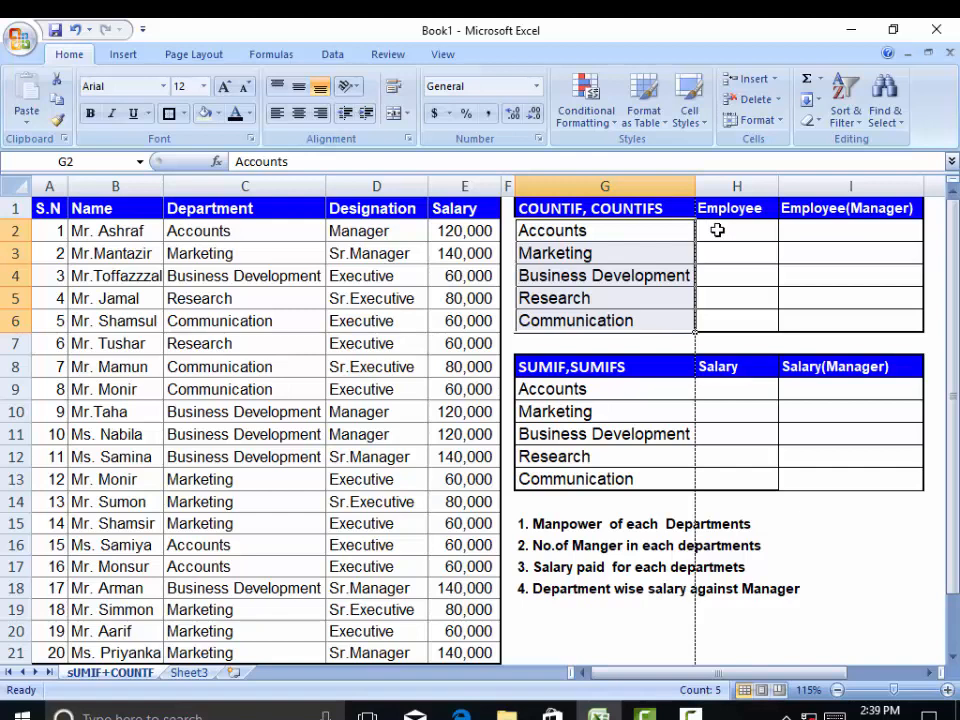
Start a COUNTIF formula in cell H2 for the Accounts employee count and open its function arguments.
click(717, 230)
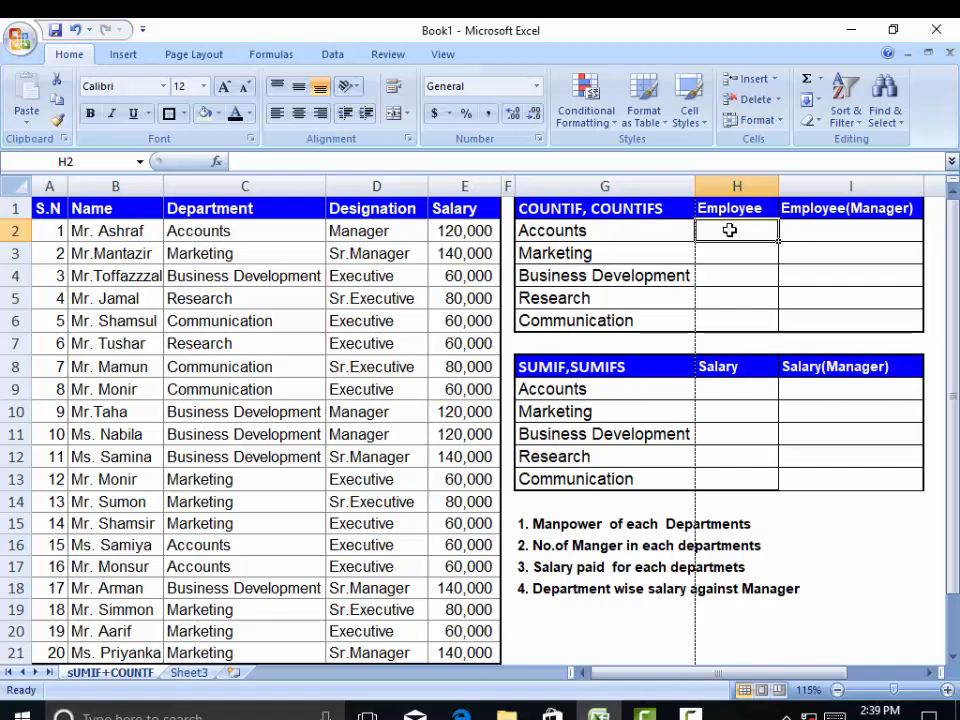
text(=)
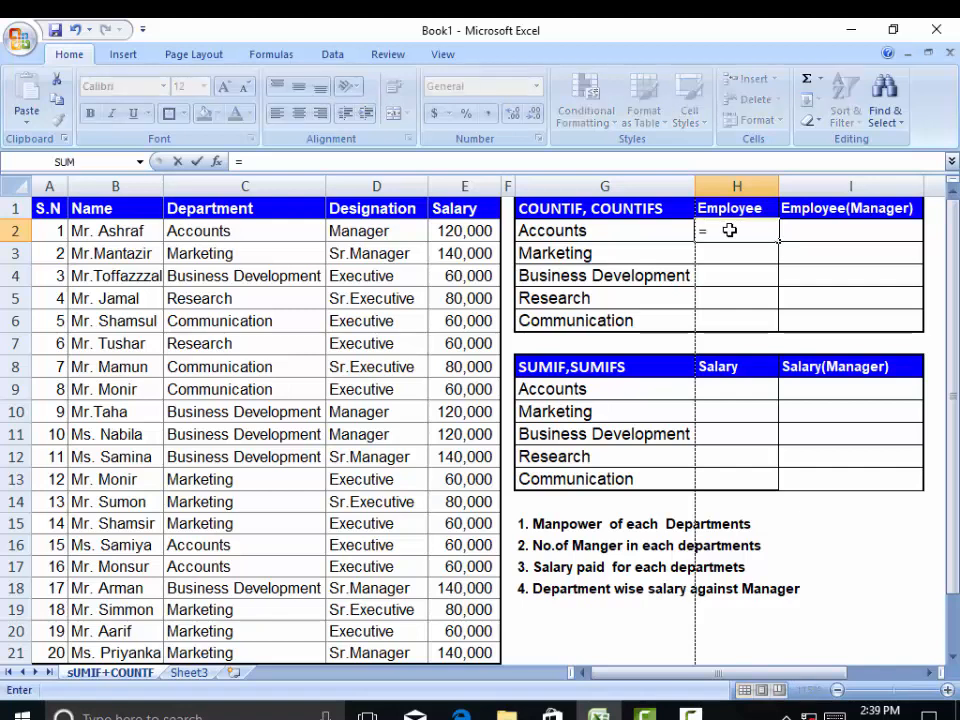
text(C)
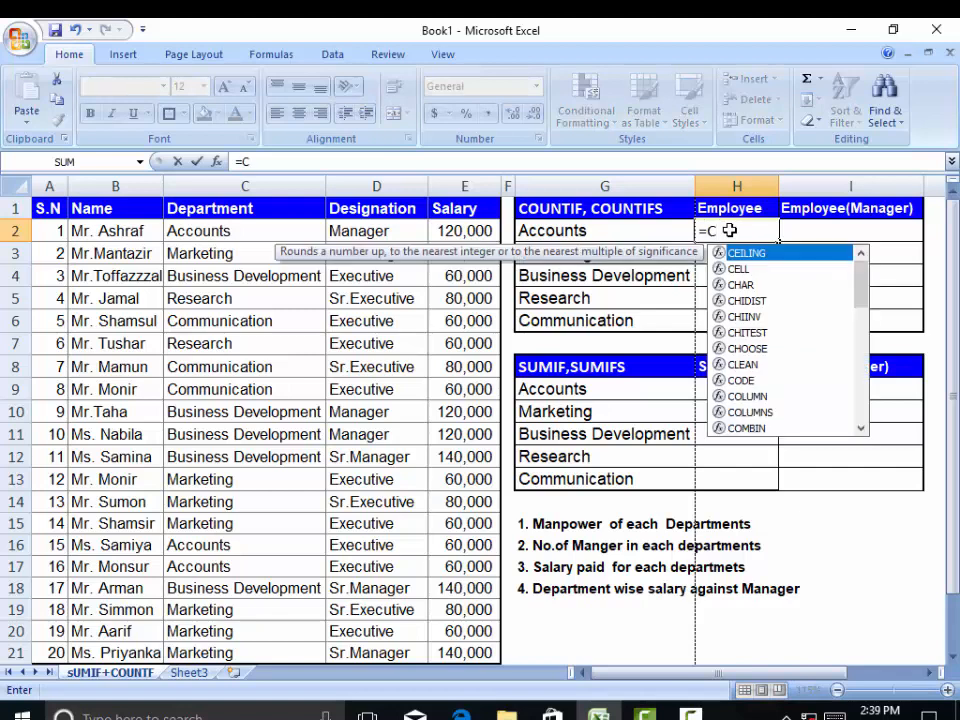
text(ou)
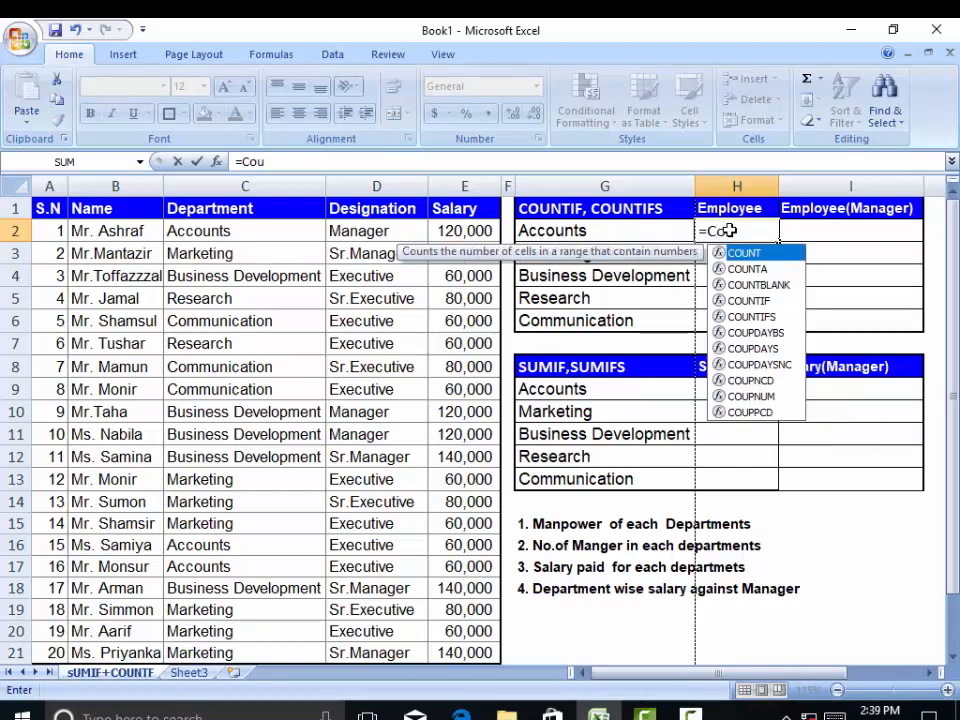
text(n)
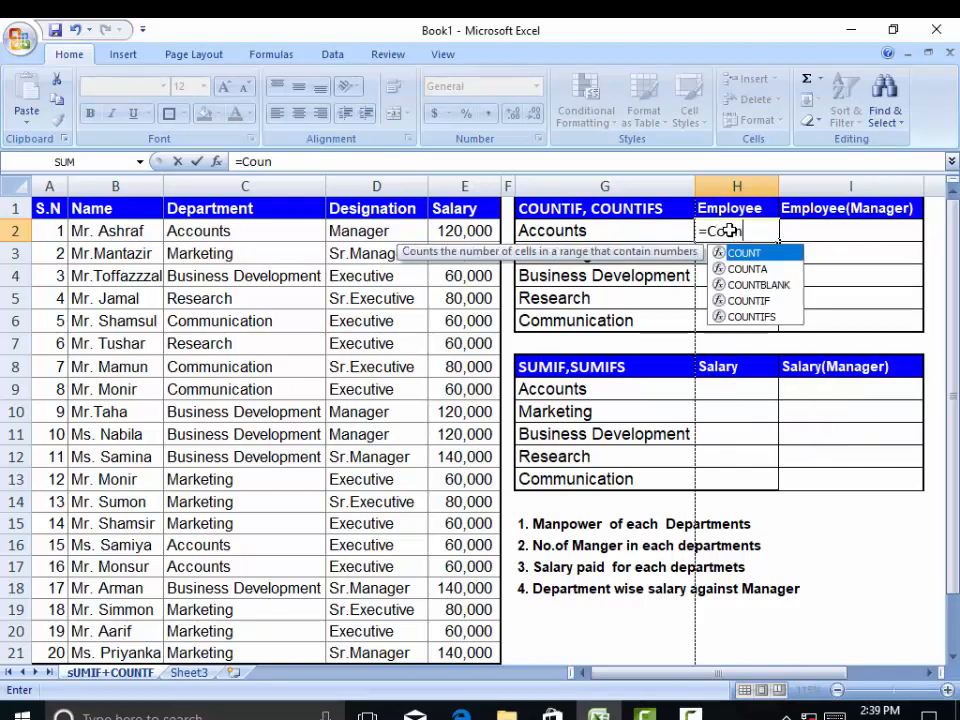
double_click(748, 300)
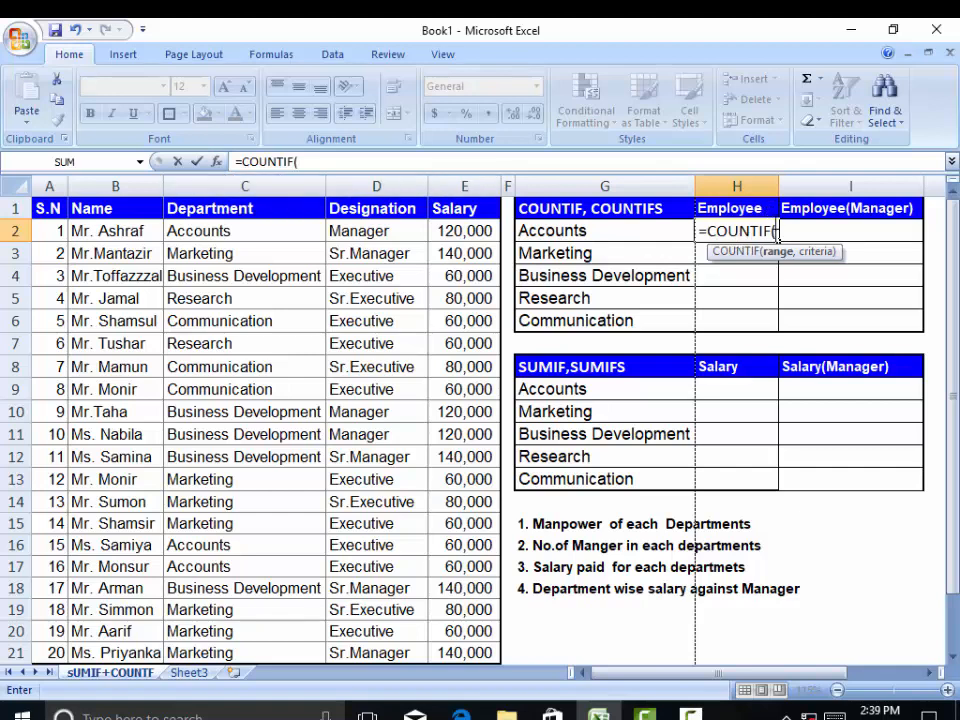
click(217, 163)
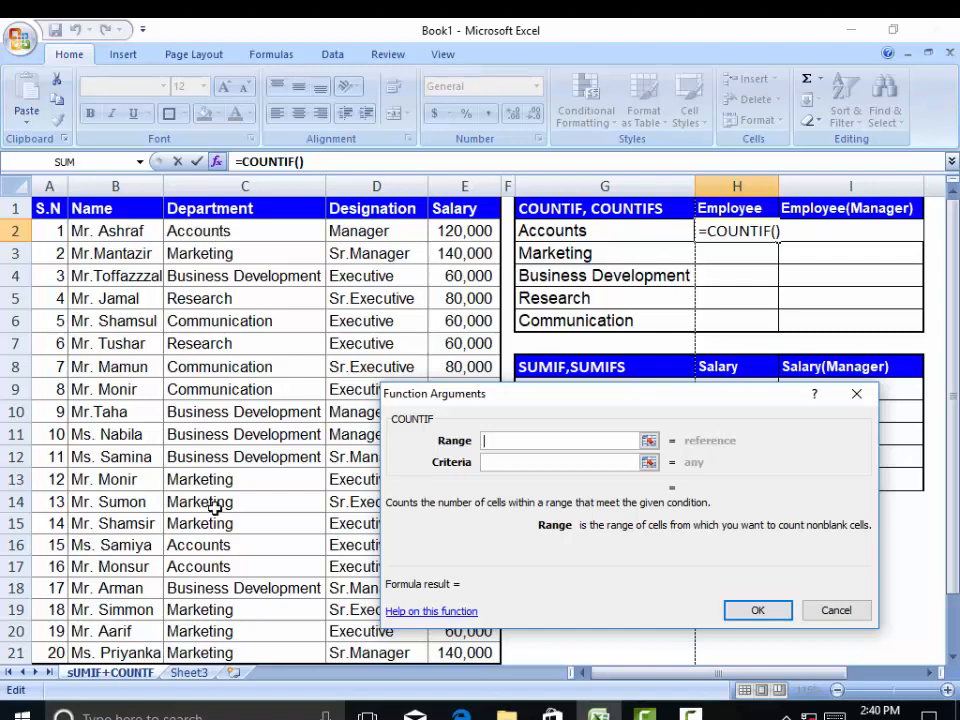
Set the COUNTIF range to the departments in C2:C21 and the criteria to G2, and confirm the formula.
click(224, 230)
drag(224, 230, 199, 650)
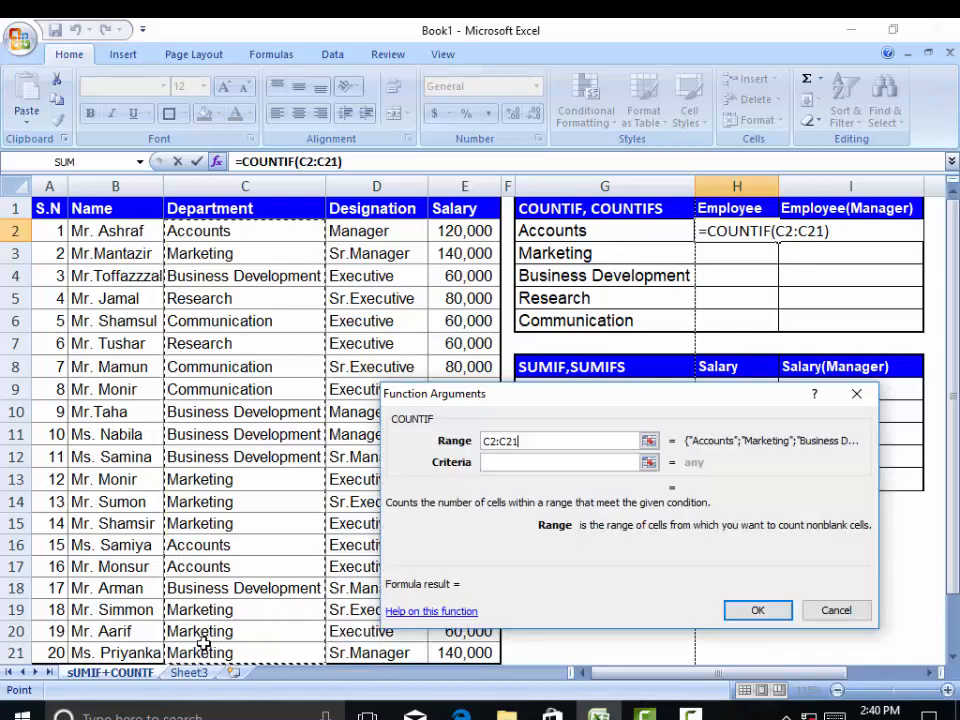
click(488, 463)
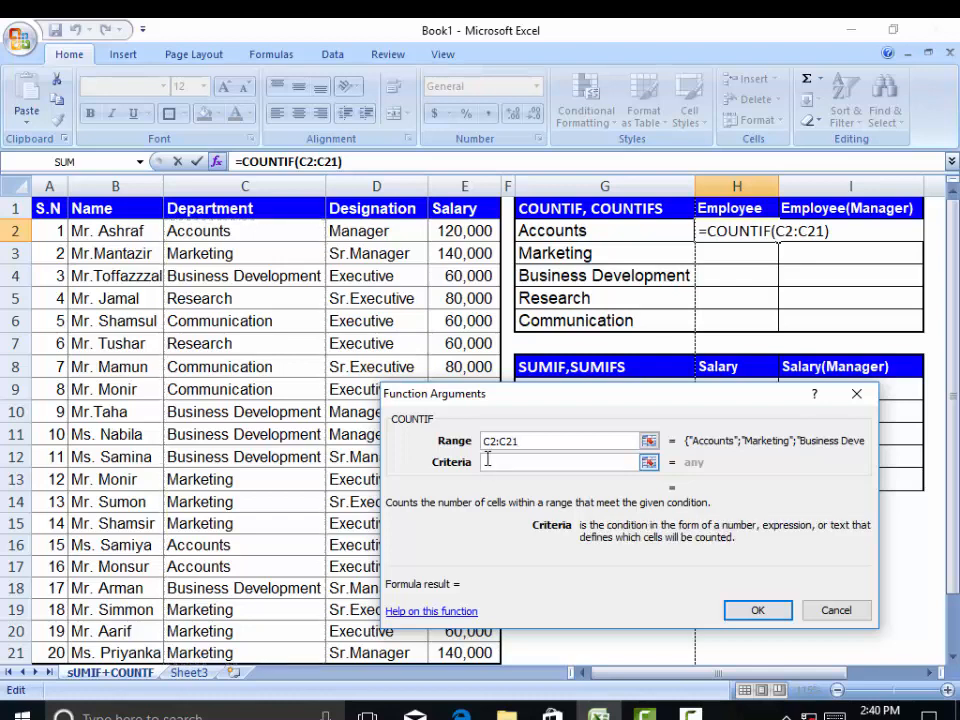
click(582, 232)
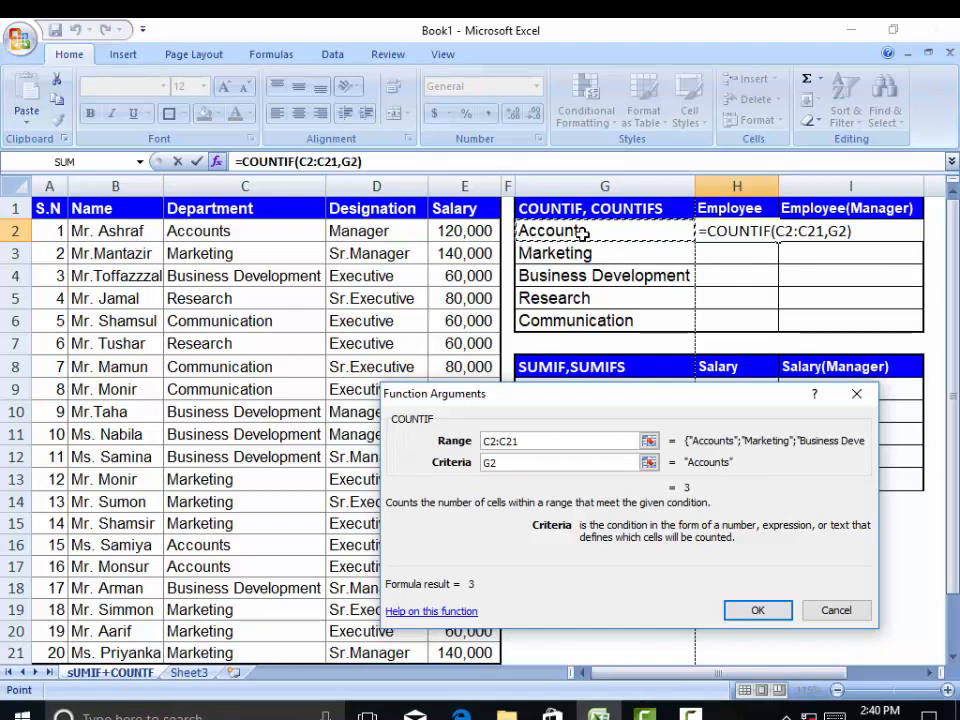
click(760, 612)
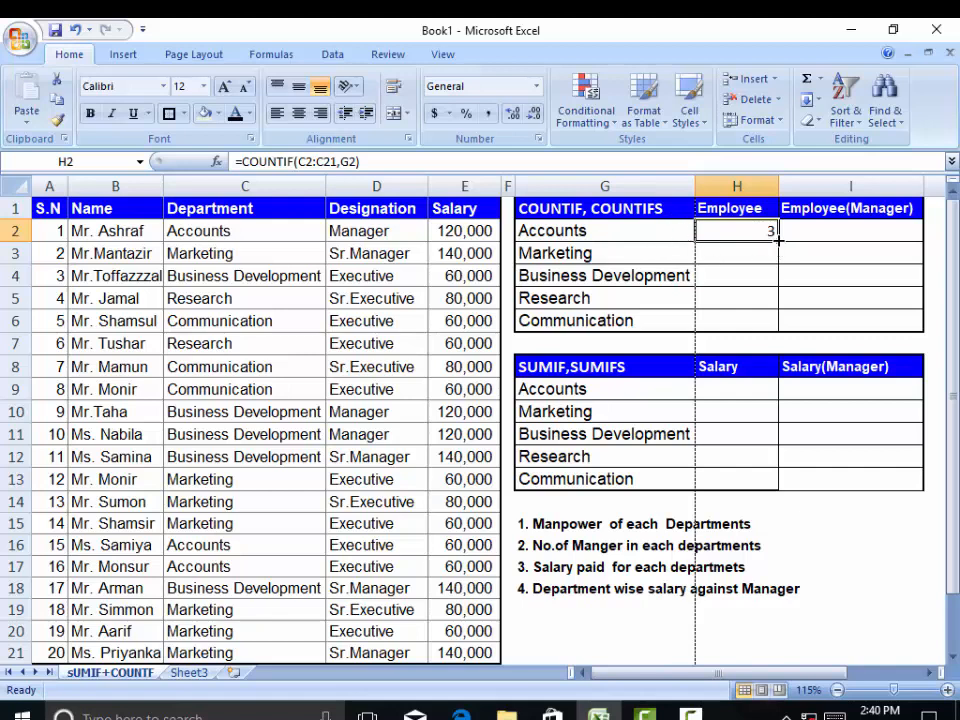
Fill the COUNTIF formula from H2 down through H6 for the remaining departments.
mouse_move(777, 240)
mouse_down()
mouse_move(671, 272)
mouse_move(767, 247)
mouse_up()
drag(780, 240, 775, 294)
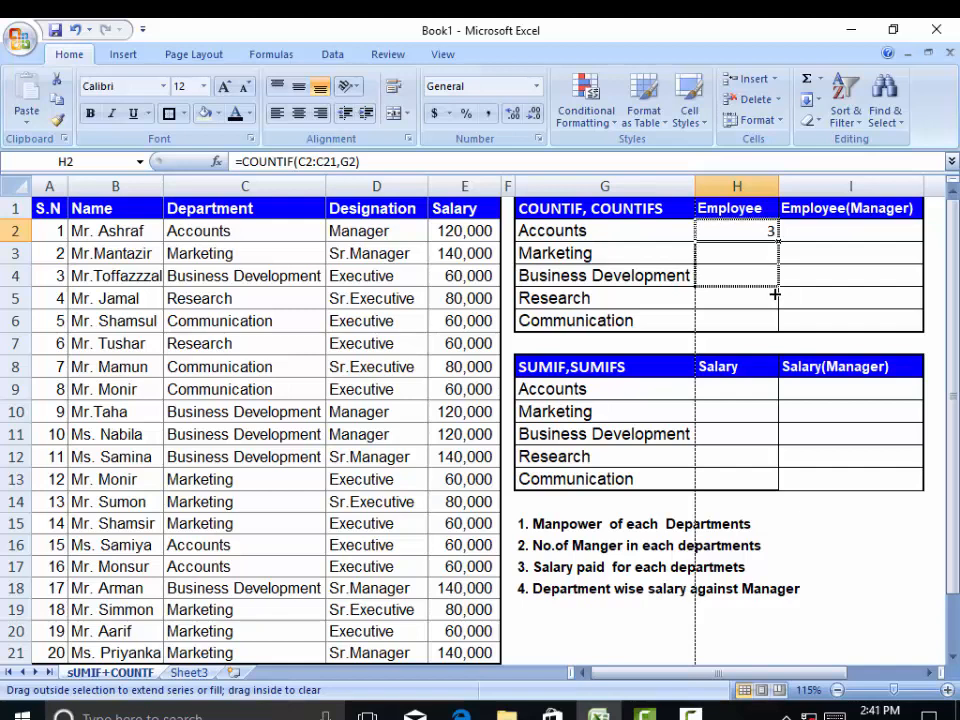
drag(775, 294, 767, 320)
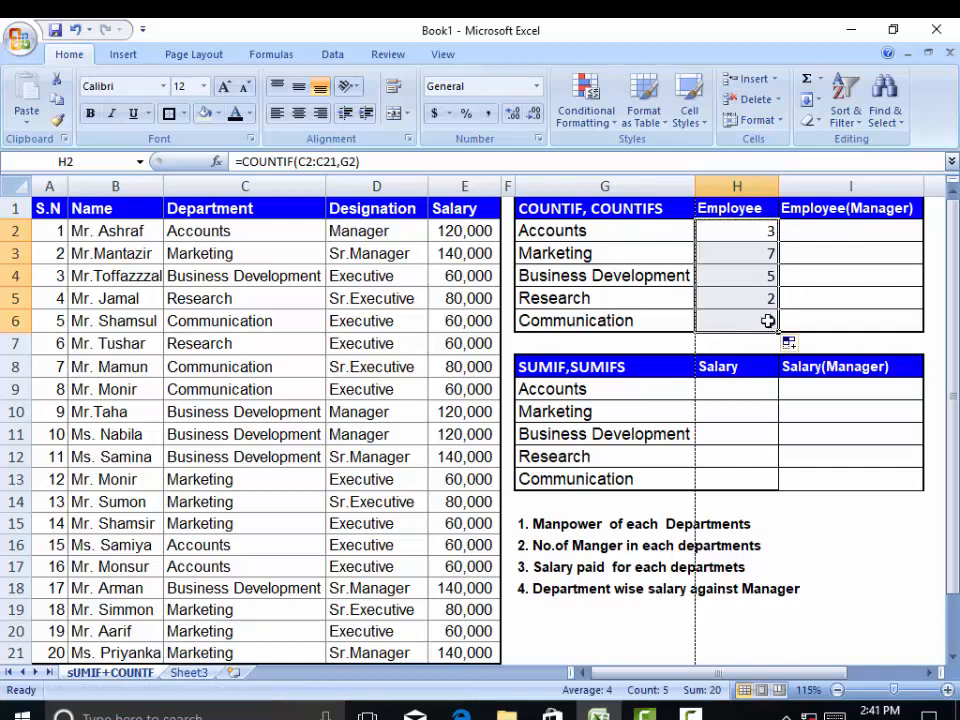
Copy the COUNTIF formula in H2 and paste it into H3:H6.
click(747, 232)
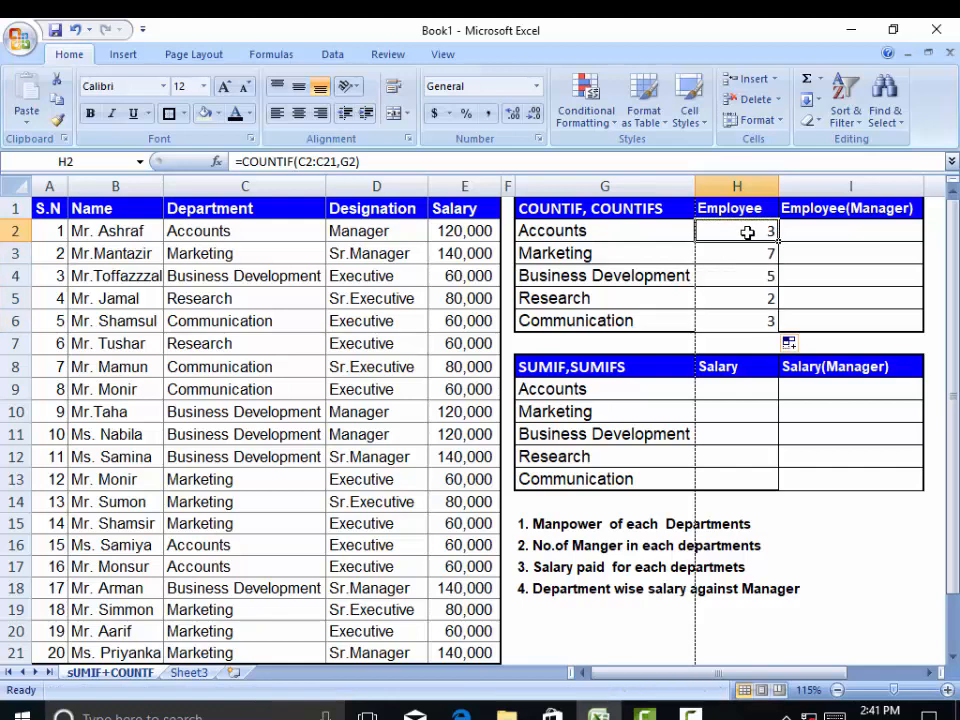
key(ctrl+c)
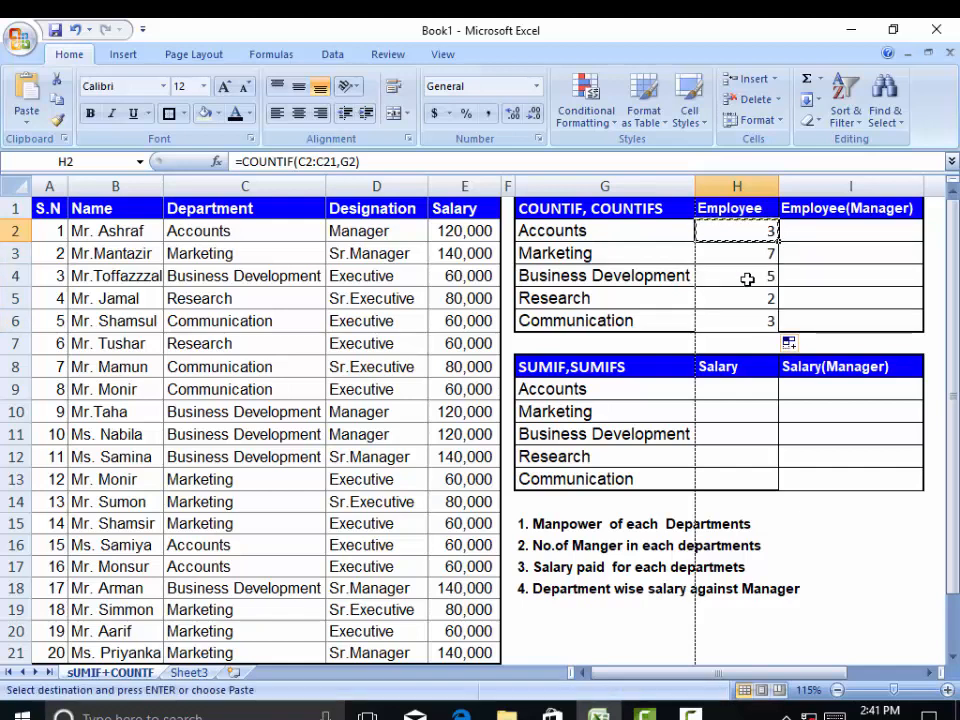
drag(741, 255, 741, 296)
click(745, 250)
drag(745, 250, 750, 313)
key(ctrl+v)
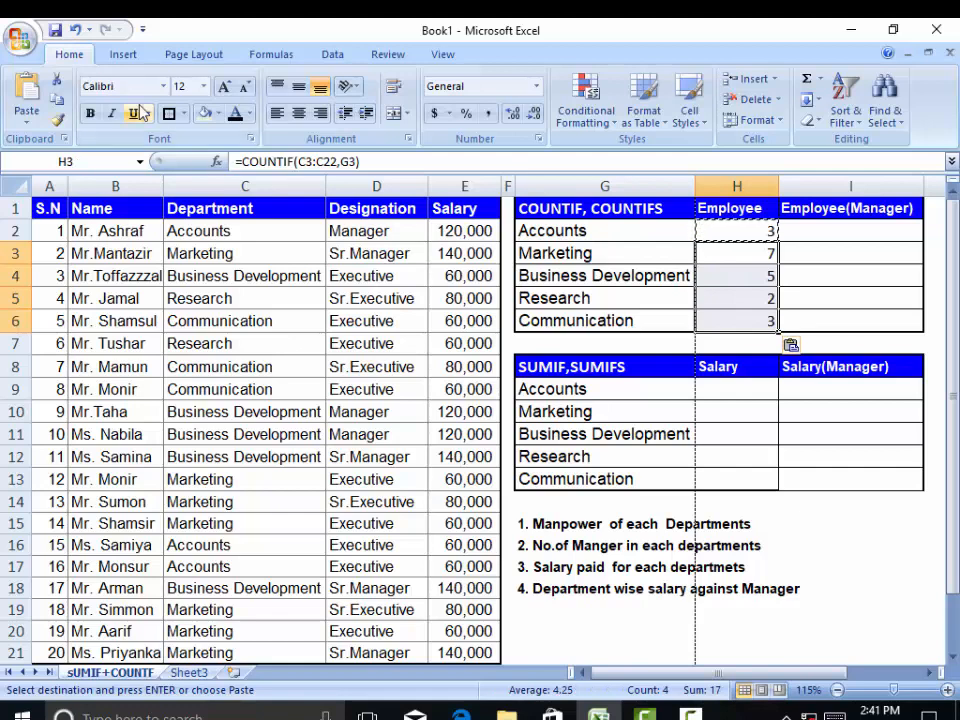
click(803, 233)
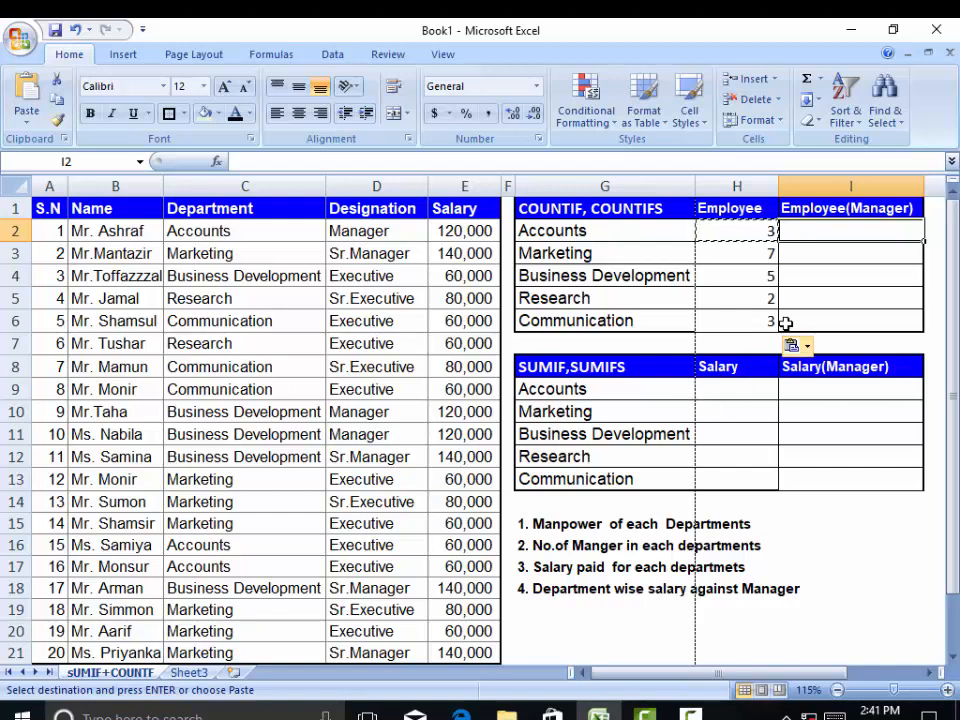
click(810, 255)
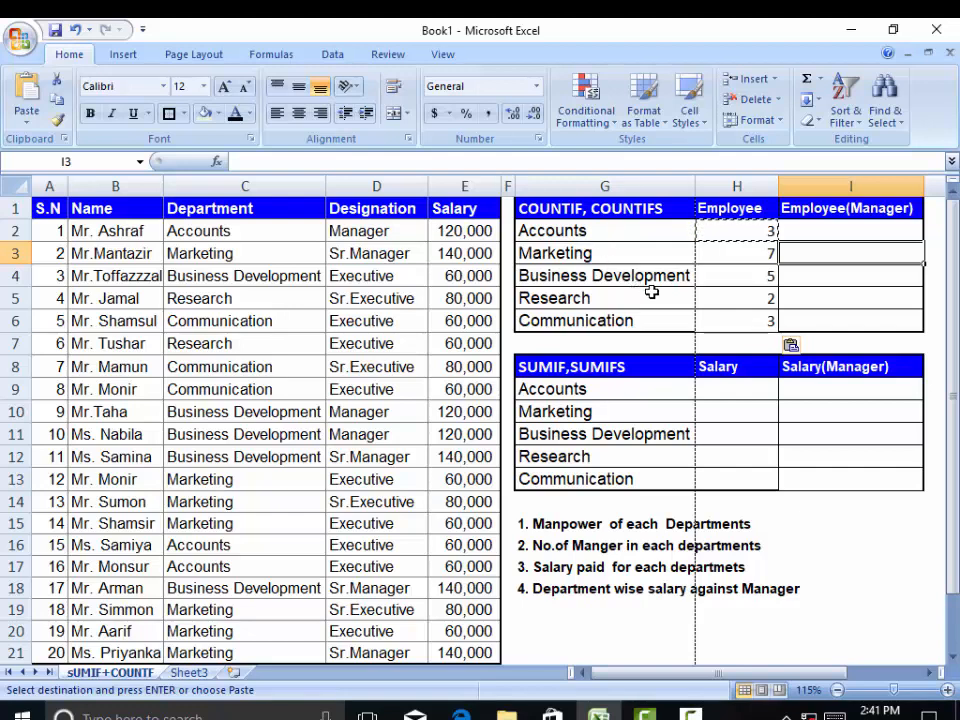
click(832, 278)
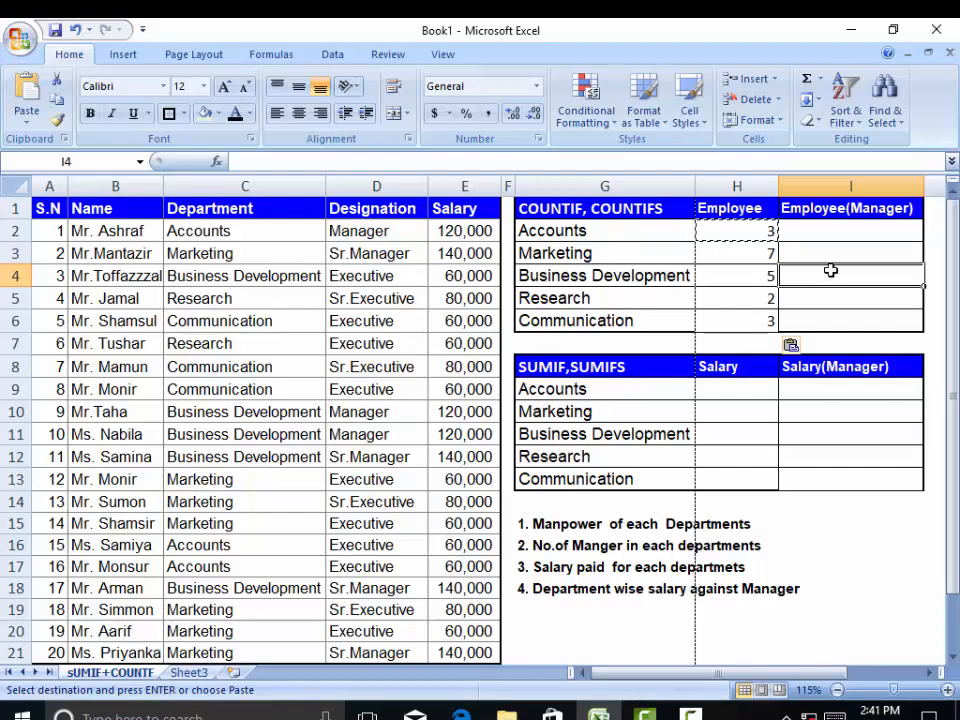
Start a COUNTIFS formula in cell I2 for the Accounts managers and open its function arguments.
click(800, 232)
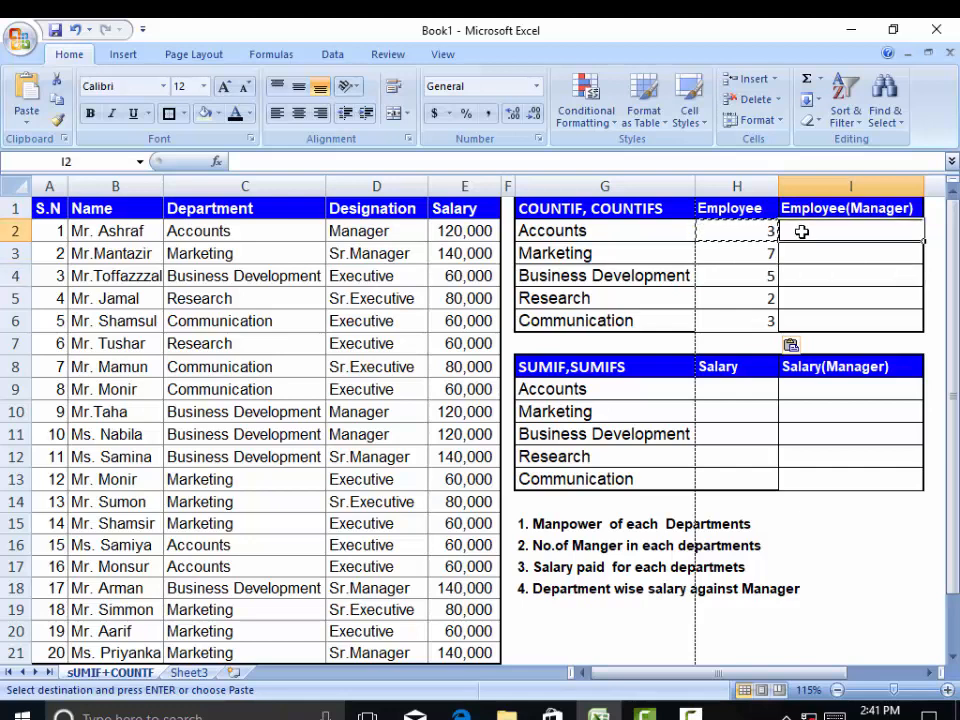
text(+)
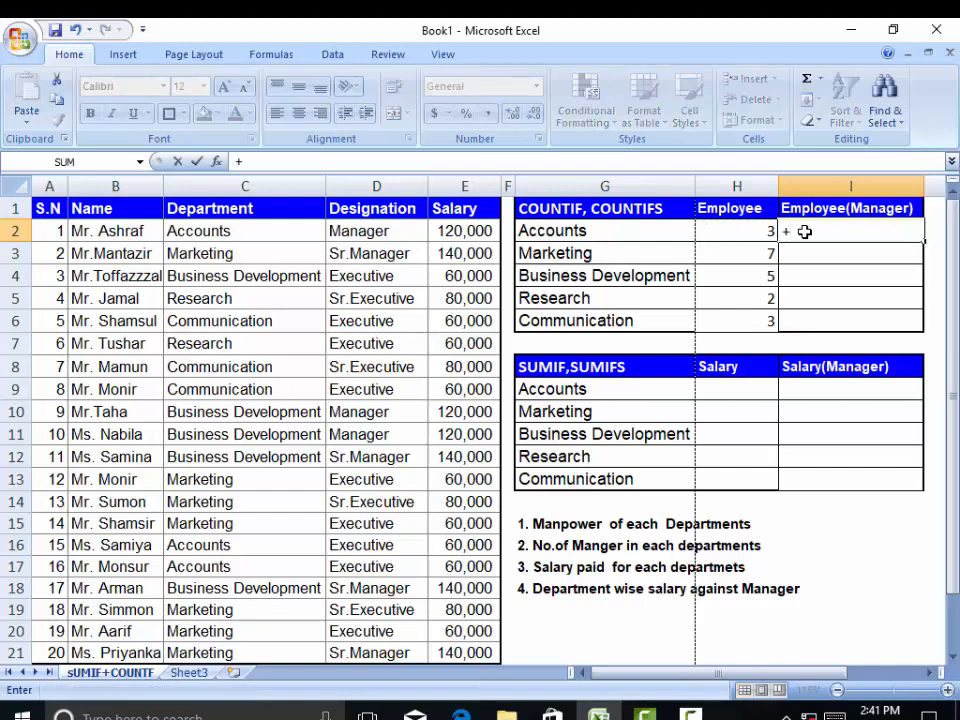
key(Escape)
text(=COUNT)
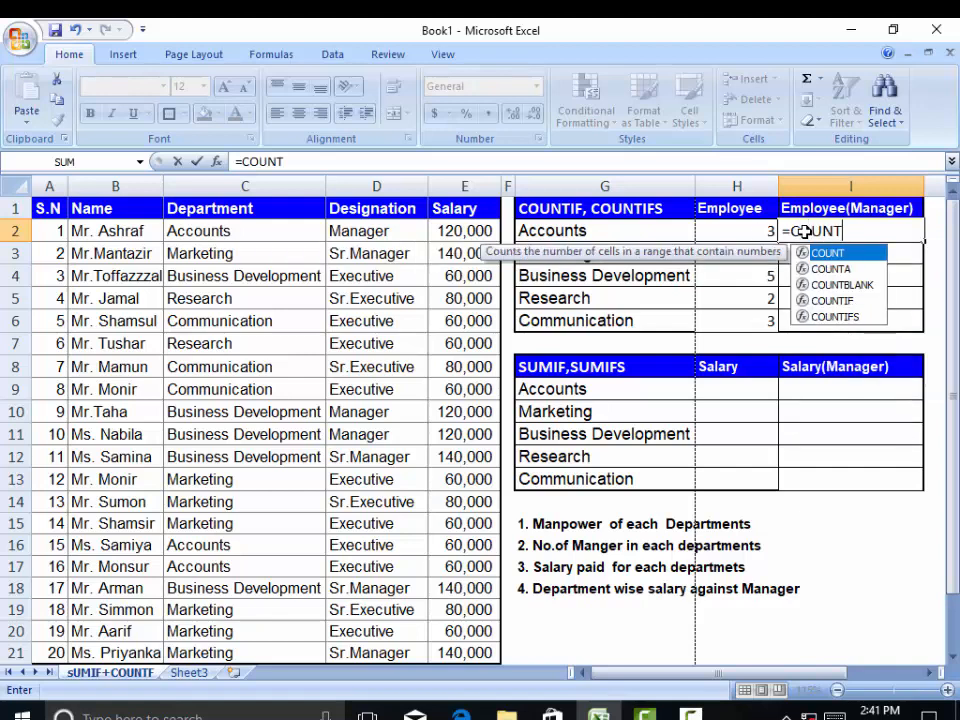
click(845, 317)
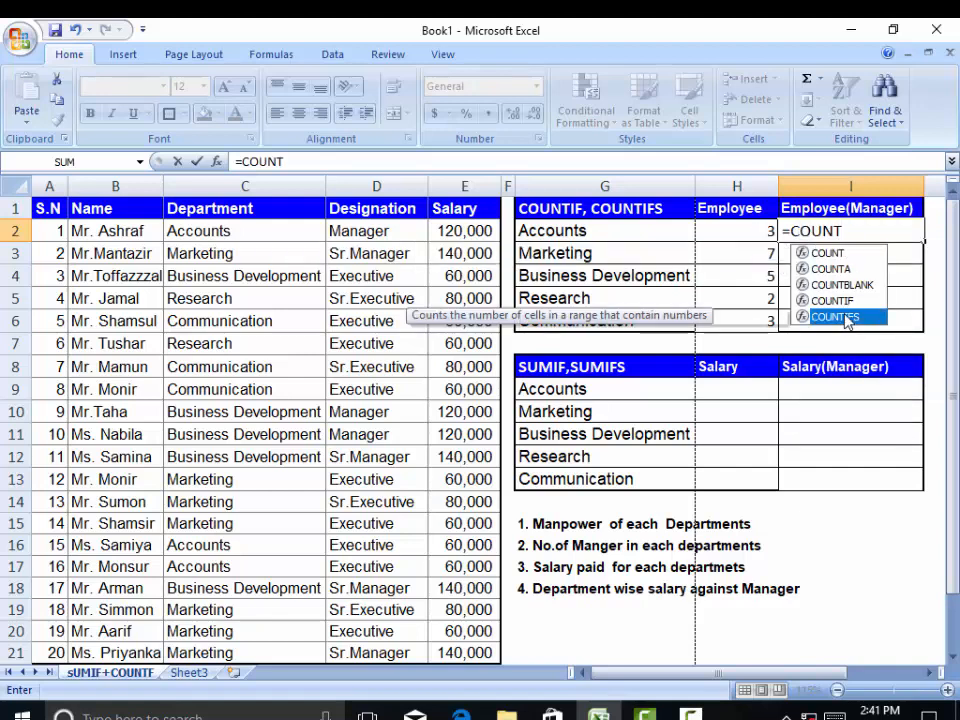
double_click(845, 317)
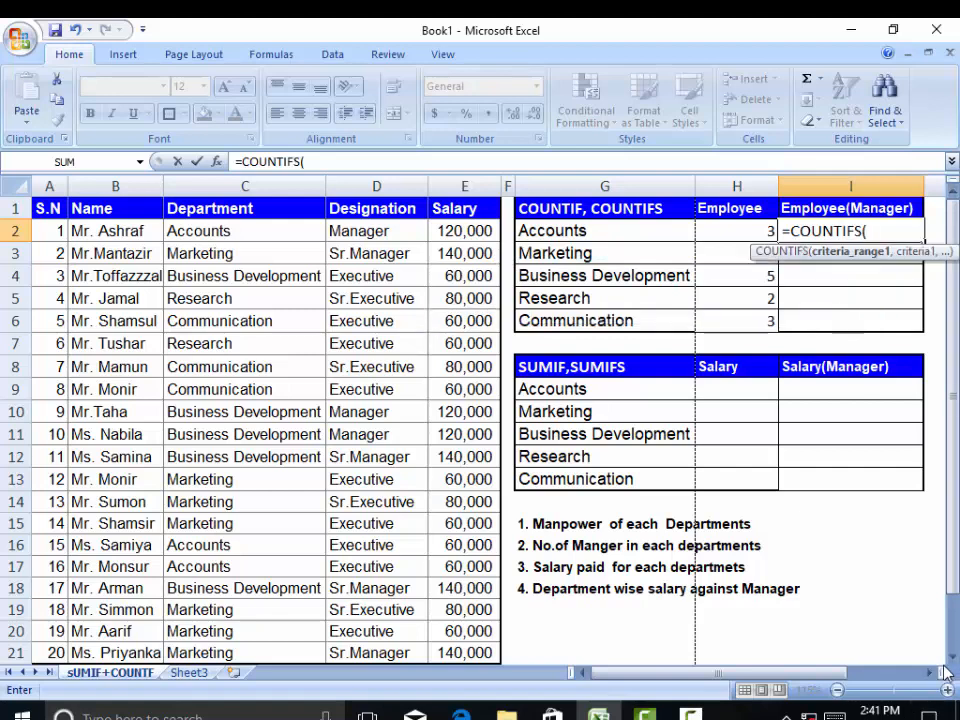
click(218, 162)
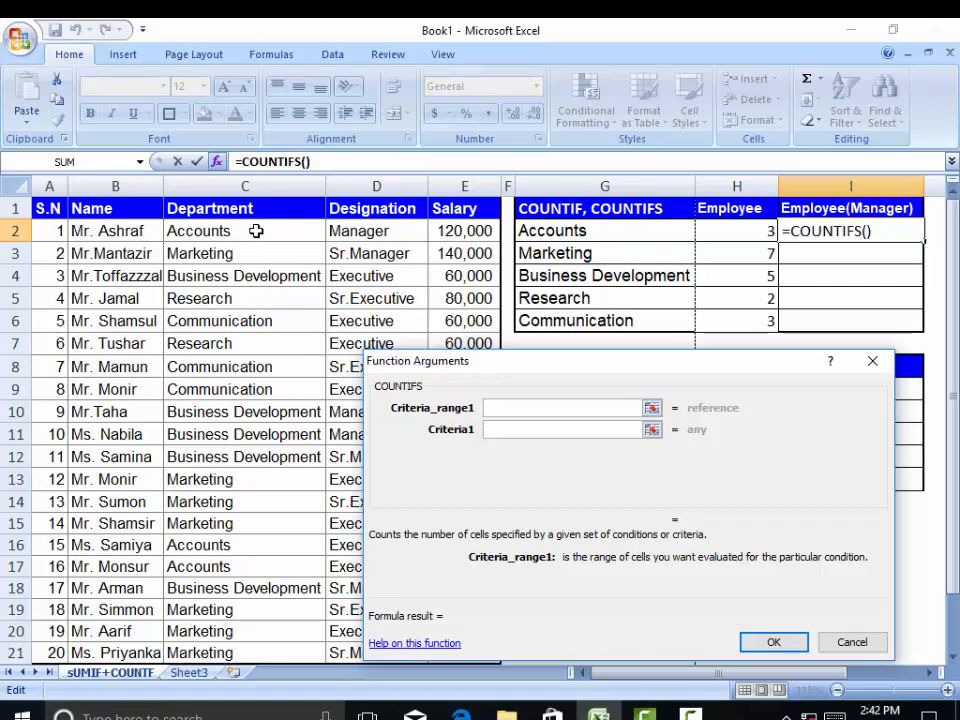
Set the first COUNTIFS criteria range to the departments in C2:C21 and its criterion to G2.
drag(256, 231, 222, 651)
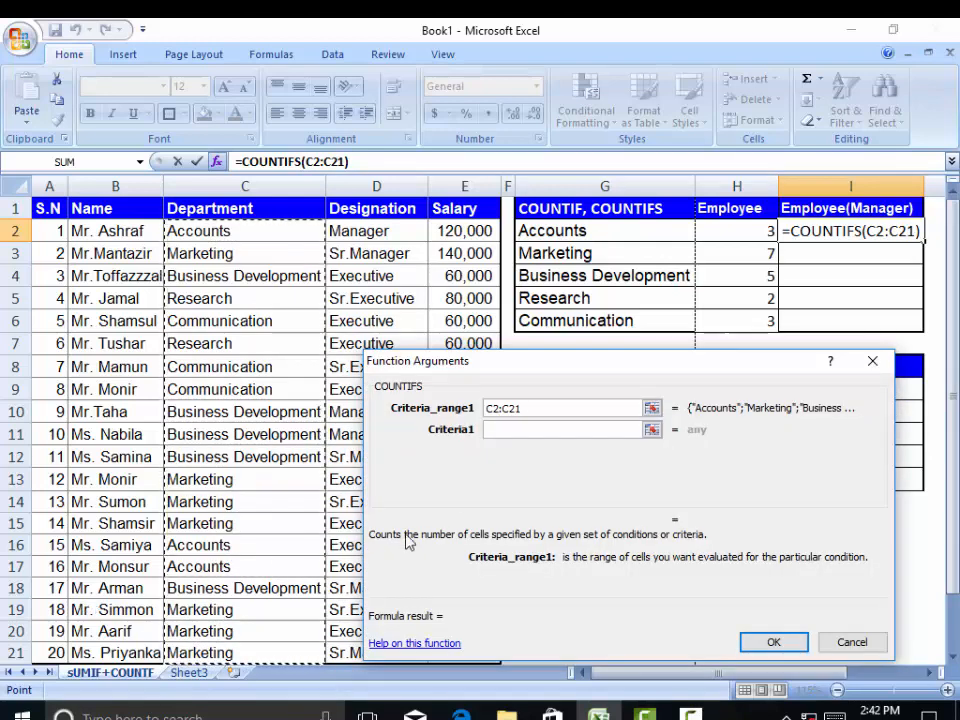
click(492, 432)
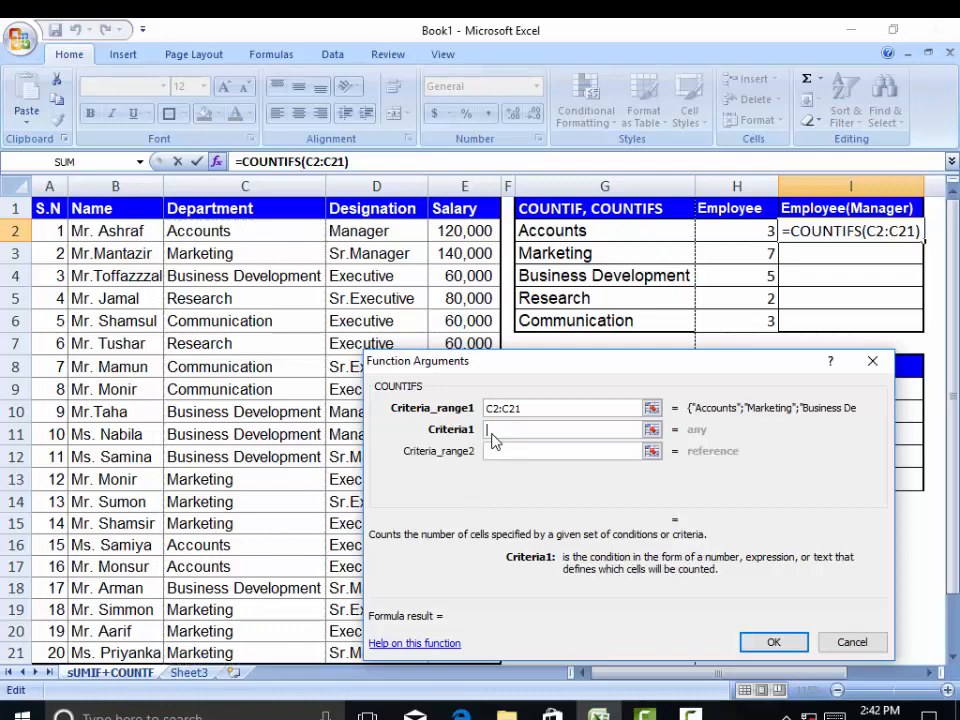
click(573, 231)
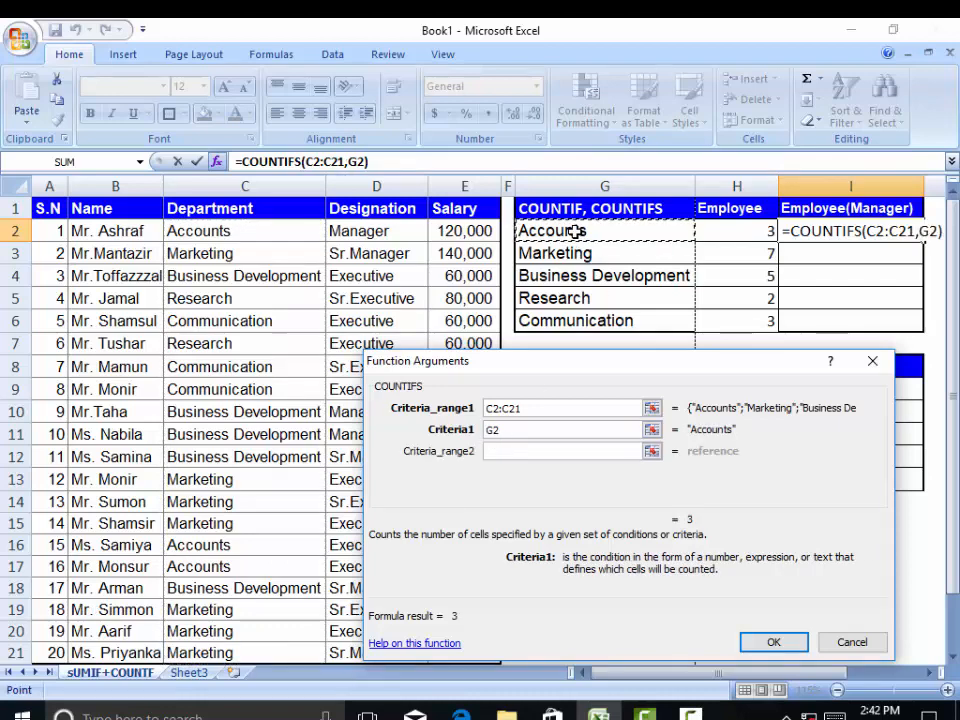
Set the second COUNTIFS criteria range to the designations in D2:D21 with the criterion Manager, and complete the formula in I2.
click(496, 451)
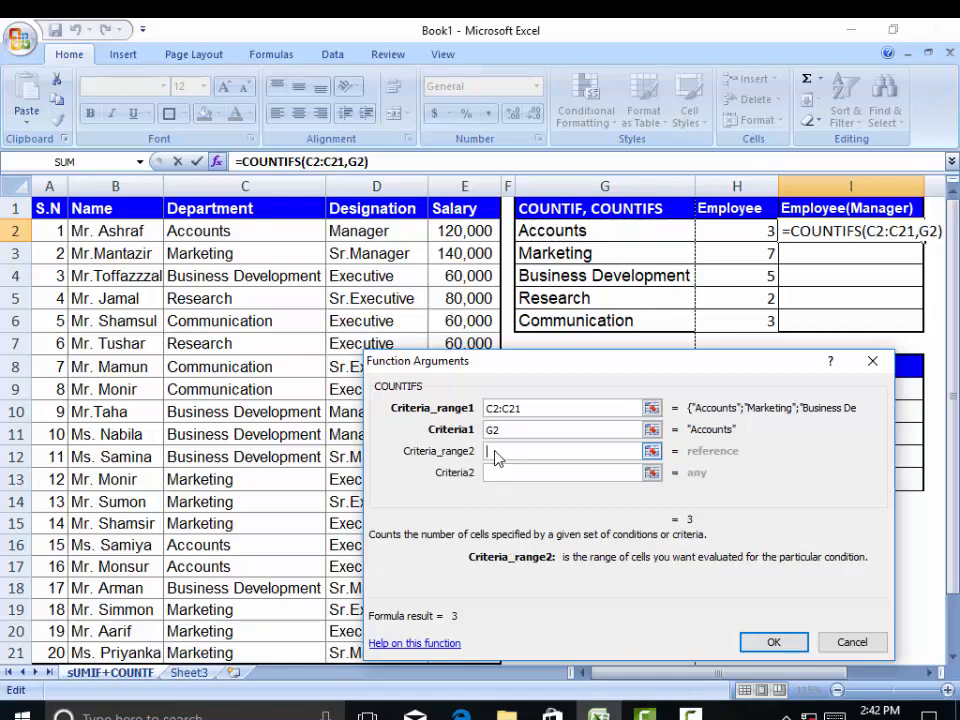
click(399, 231)
drag(399, 231, 360, 656)
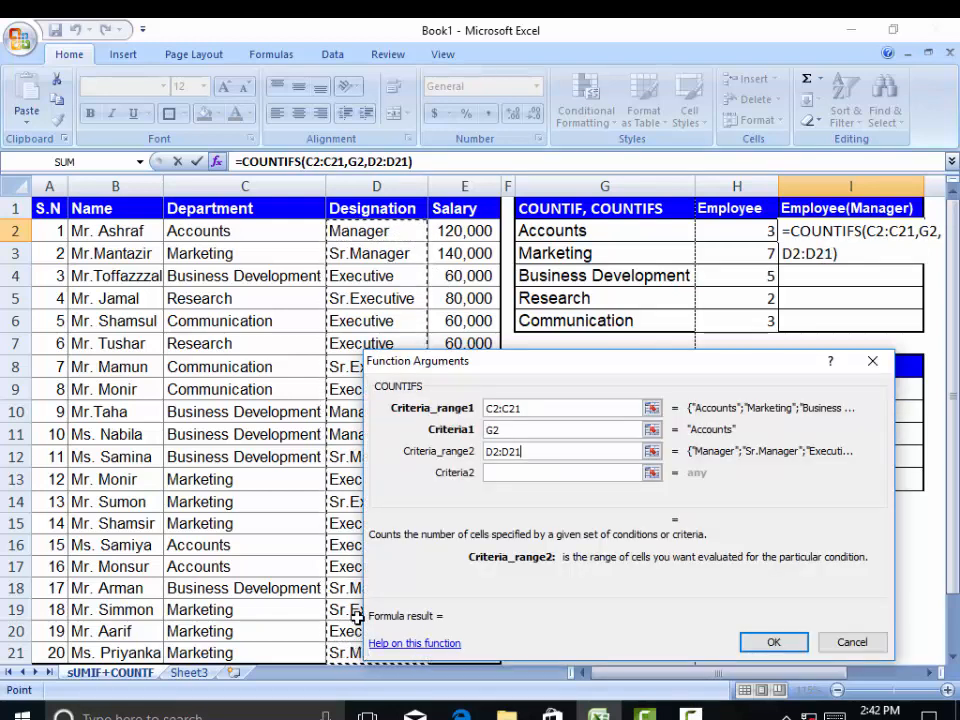
click(506, 476)
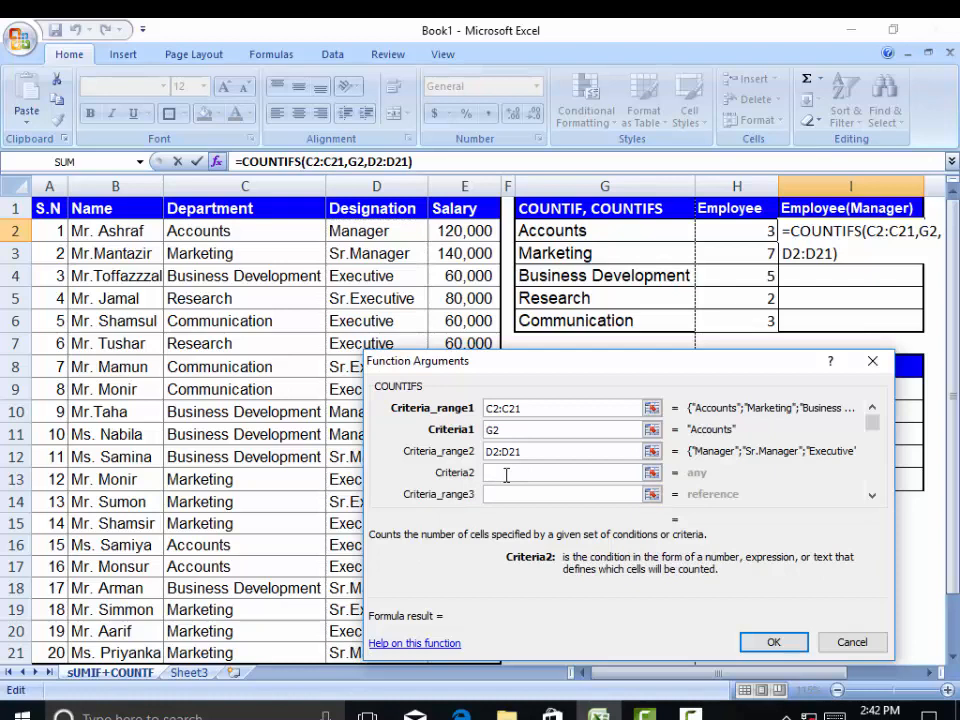
text(Man)
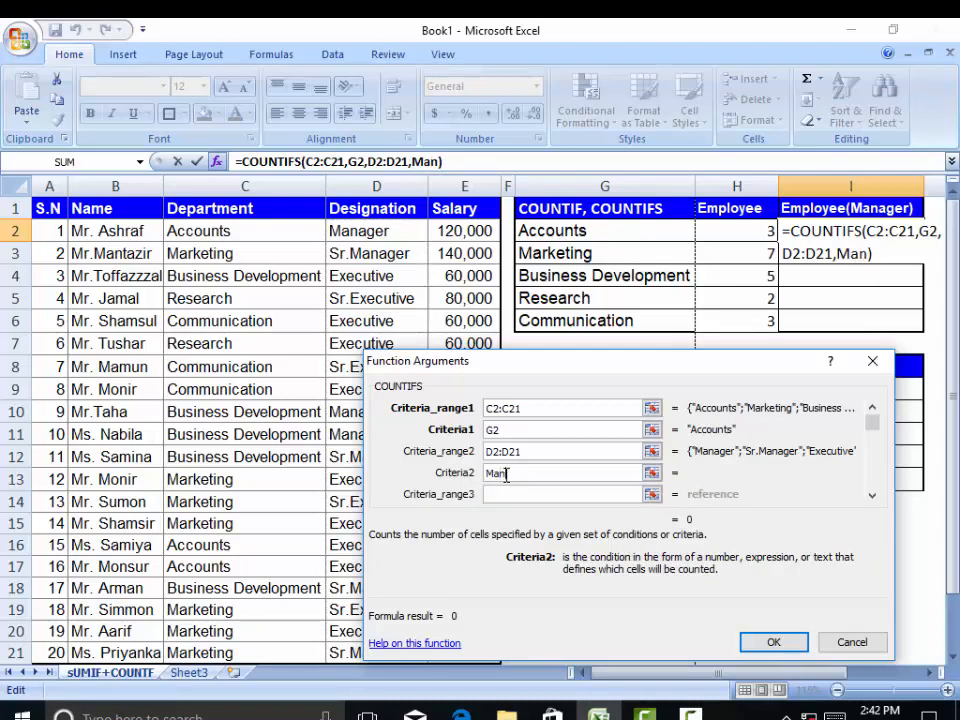
text(agg)
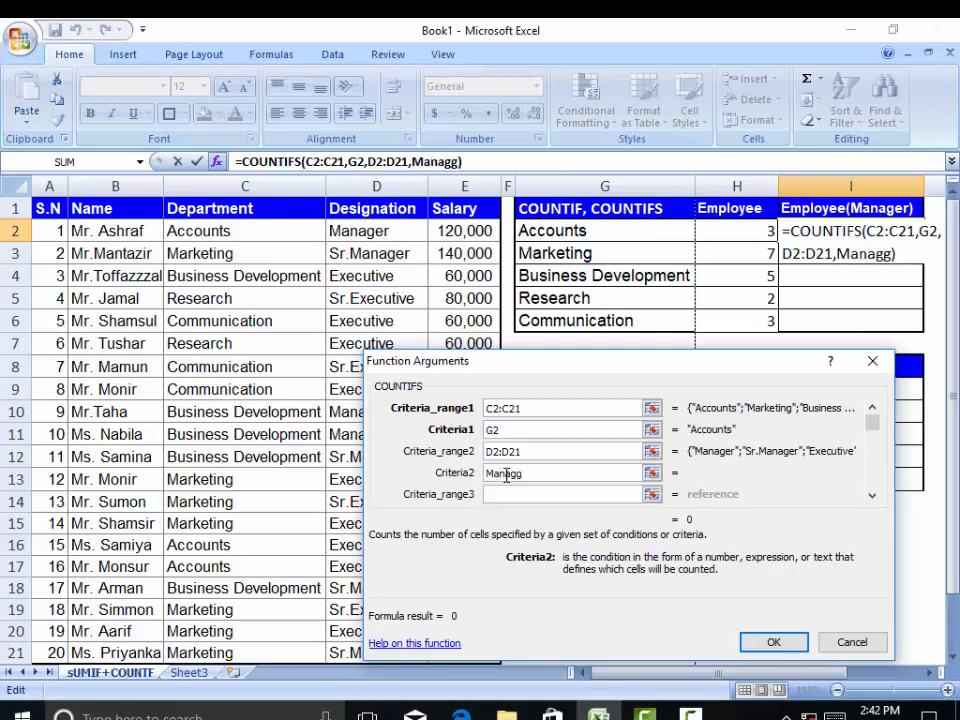
key(BackSpace)
text(er)
click(770, 645)
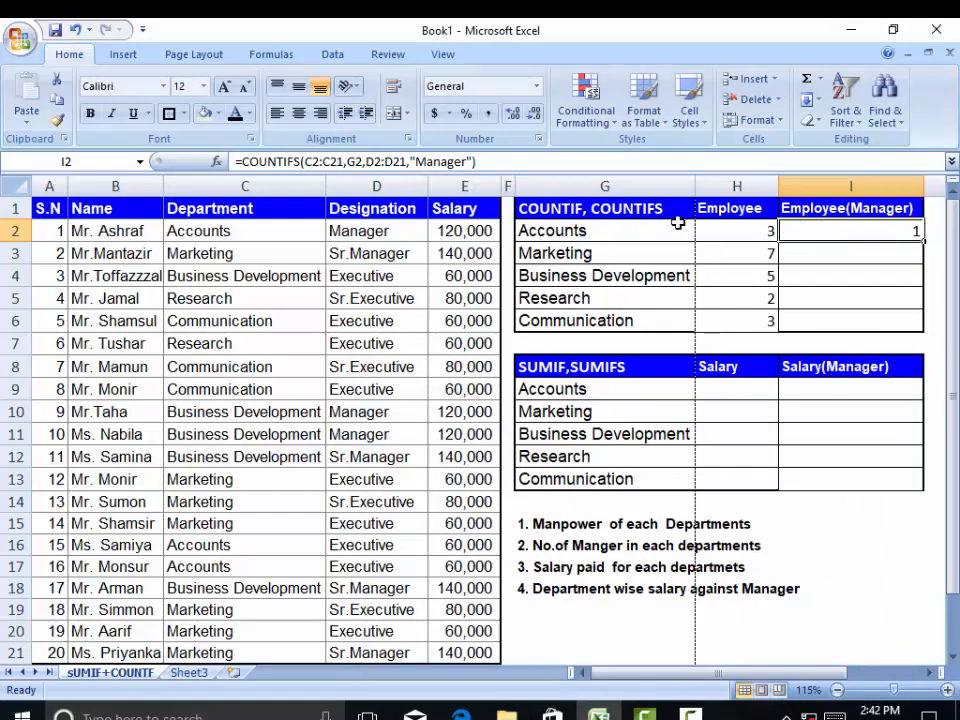
Centre the value in I2 and copy its COUNTIFS formula into I3:I6 for the remaining departments.
click(300, 115)
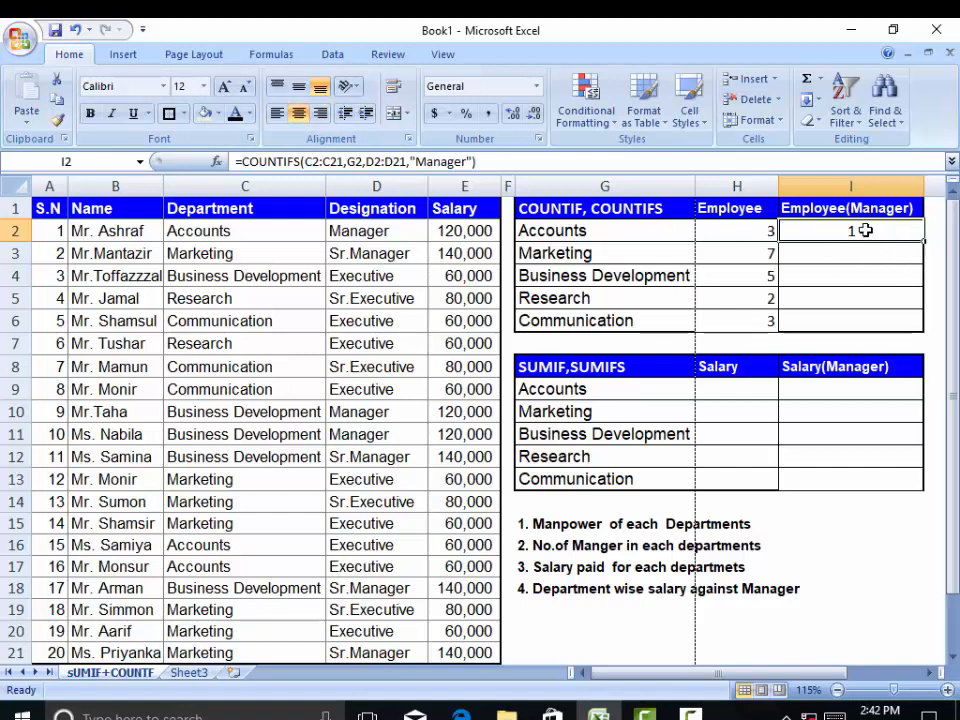
key(ctrl+c)
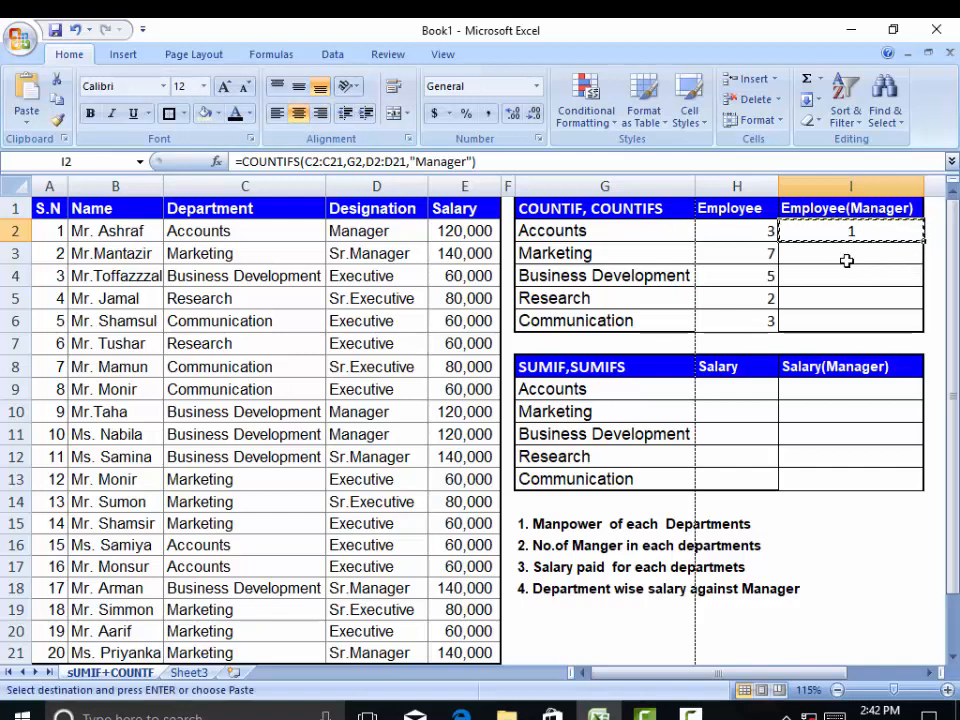
drag(845, 257, 843, 320)
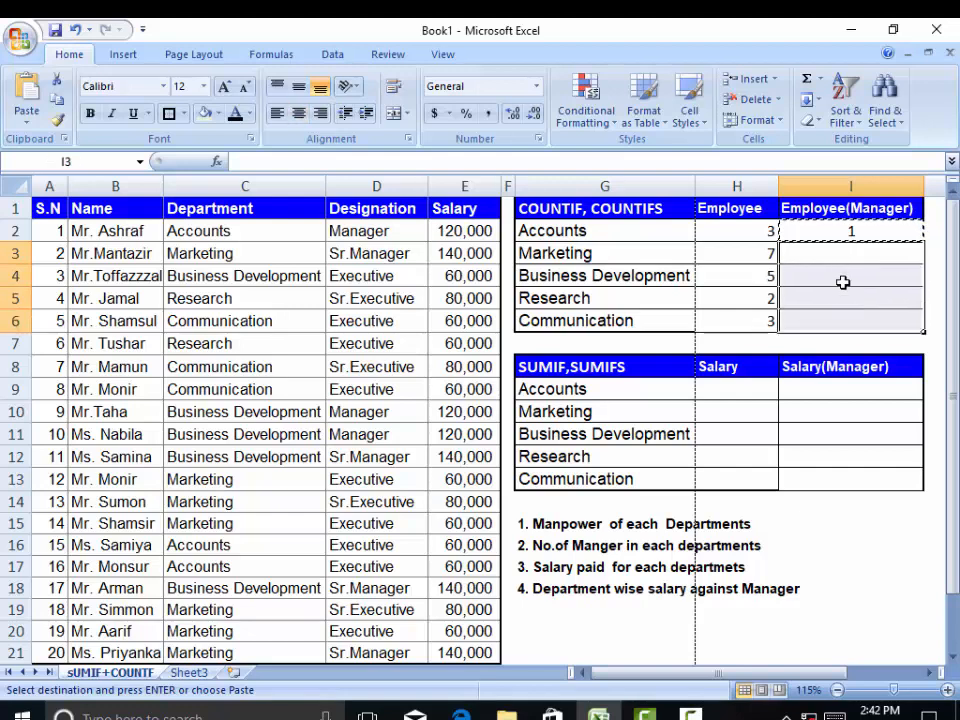
click(845, 231)
drag(831, 247, 831, 326)
key(ctrl+v)
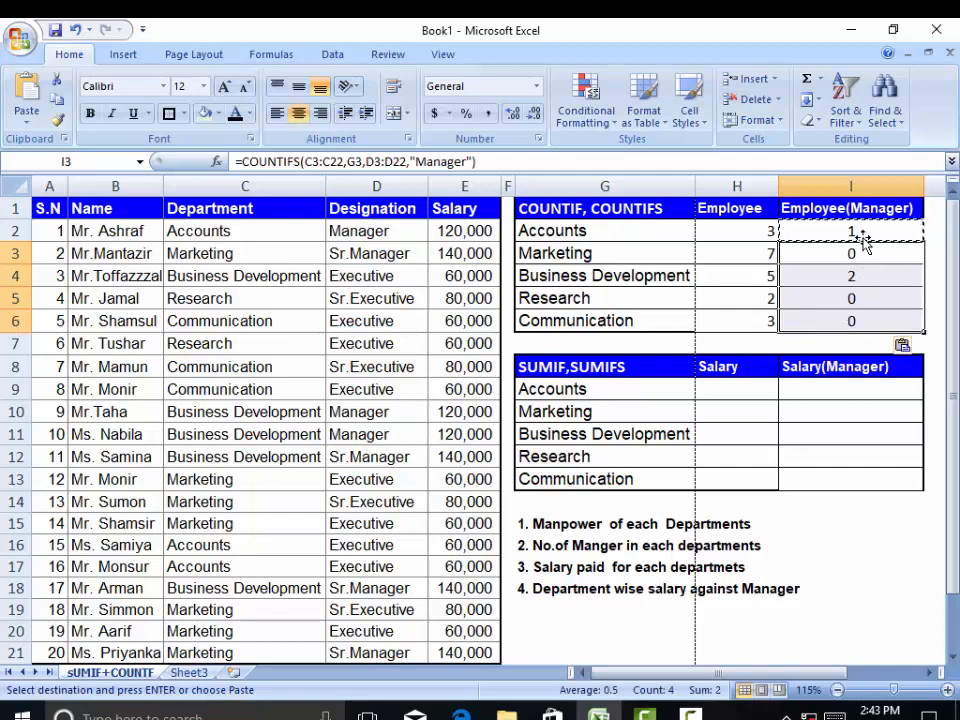
Examine the Manager entries in the Designation column against the manager counts, and the Accounts row of the salary summary table.
click(357, 231)
click(370, 411)
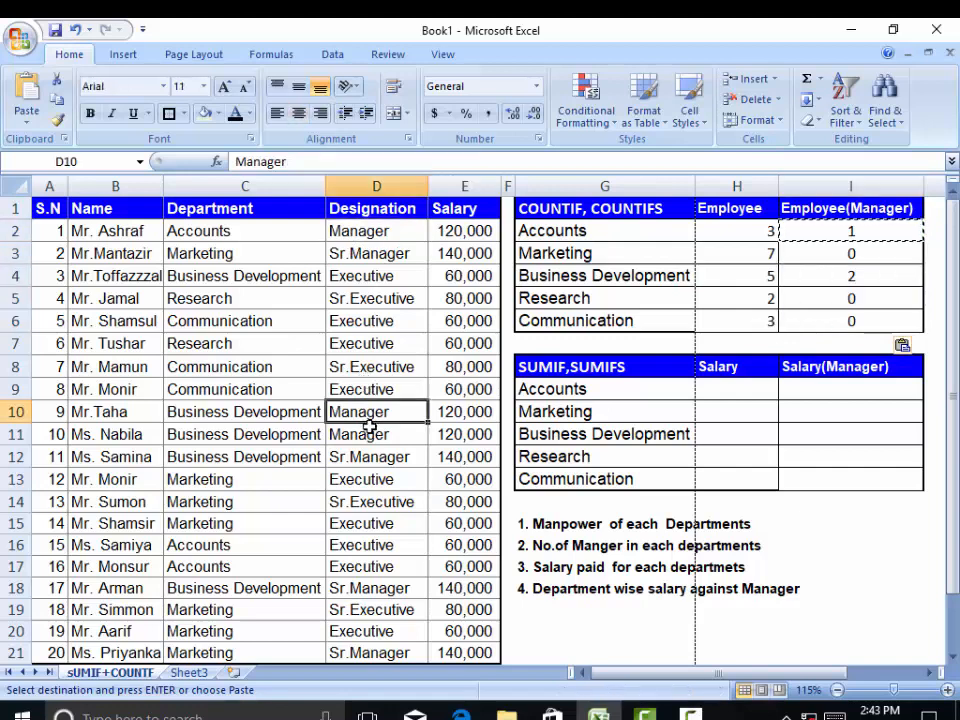
click(368, 425)
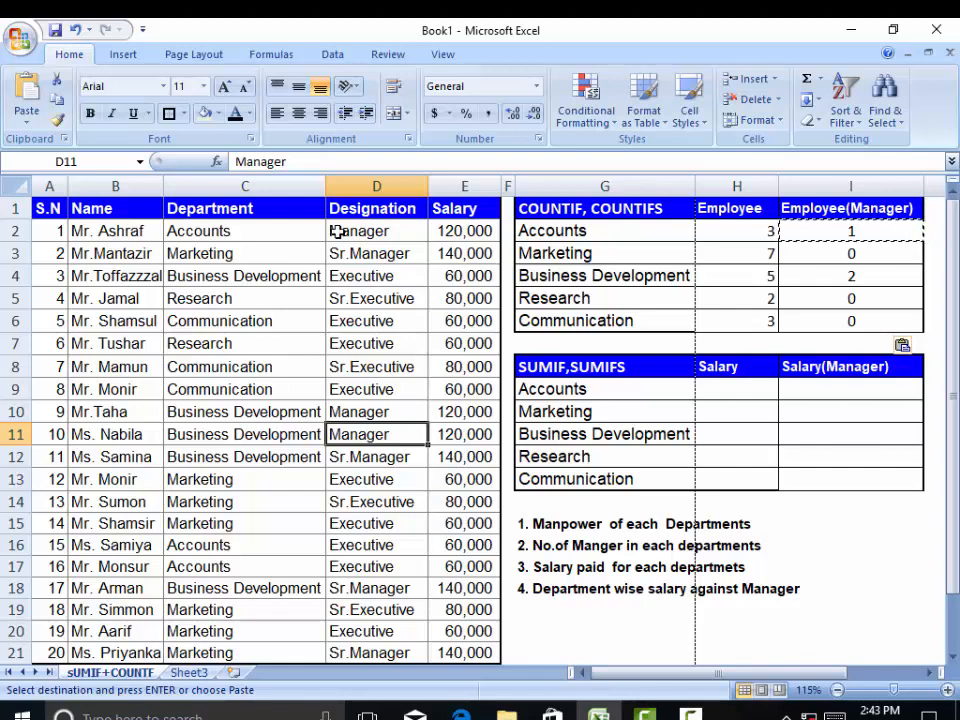
click(240, 231)
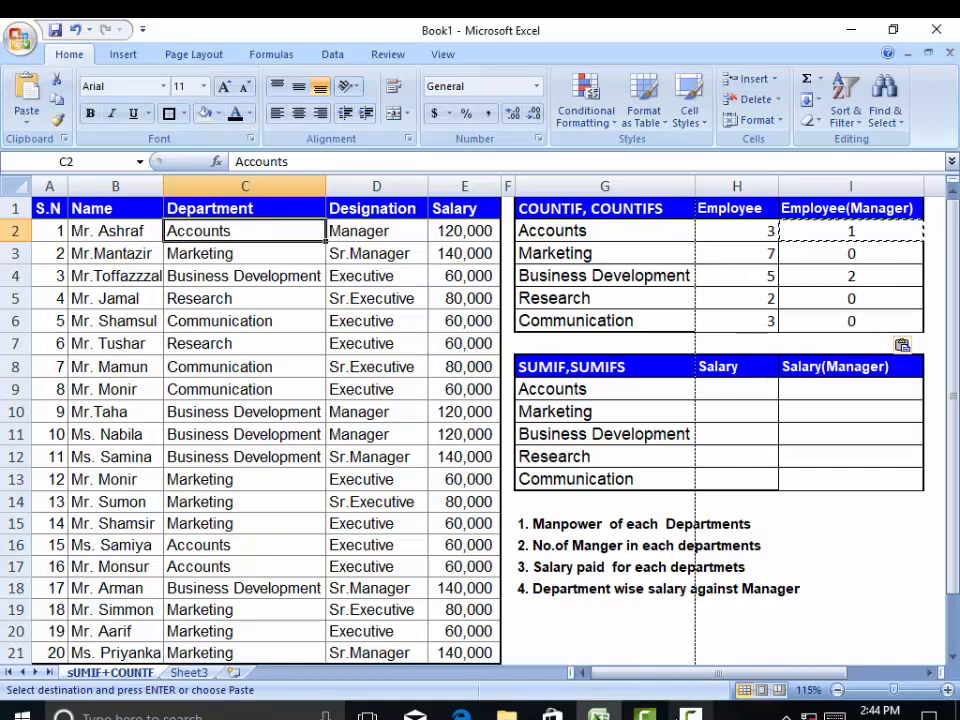
click(708, 713)
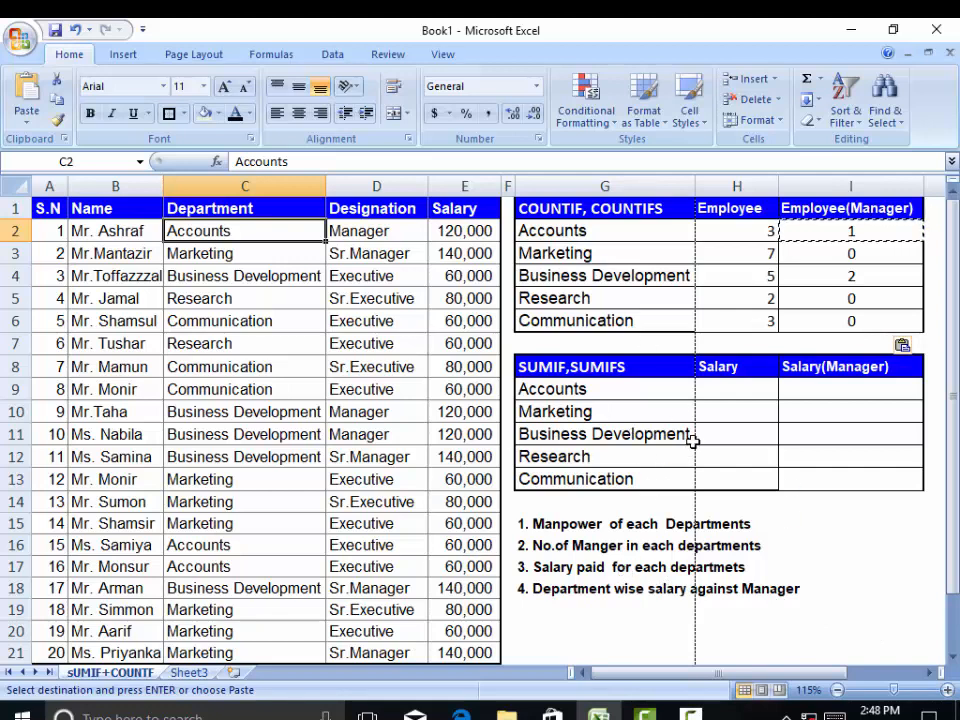
click(713, 390)
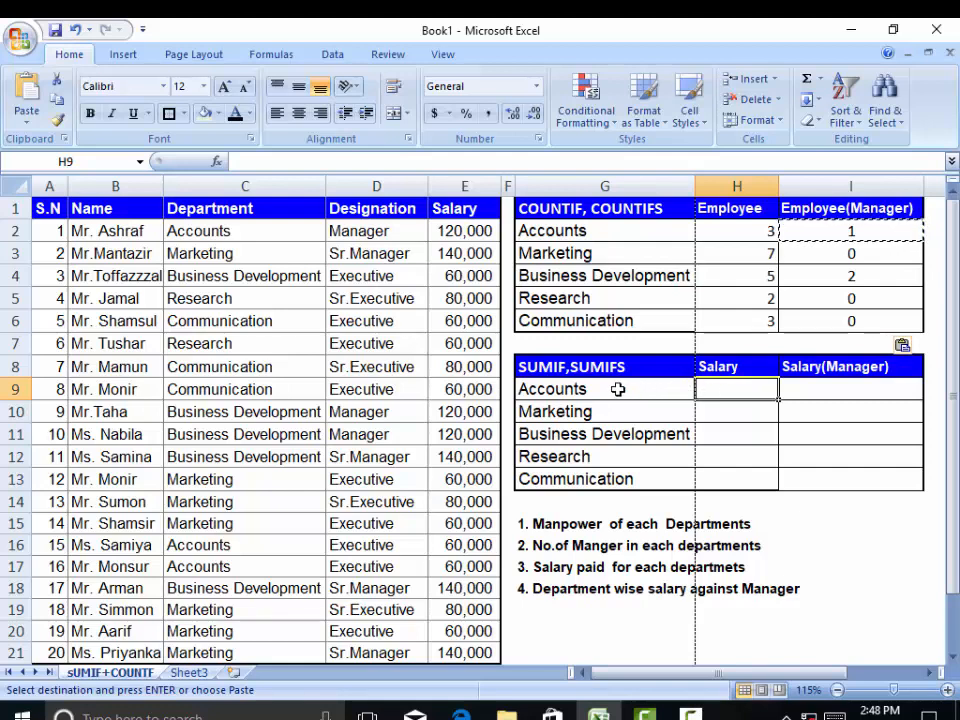
click(824, 386)
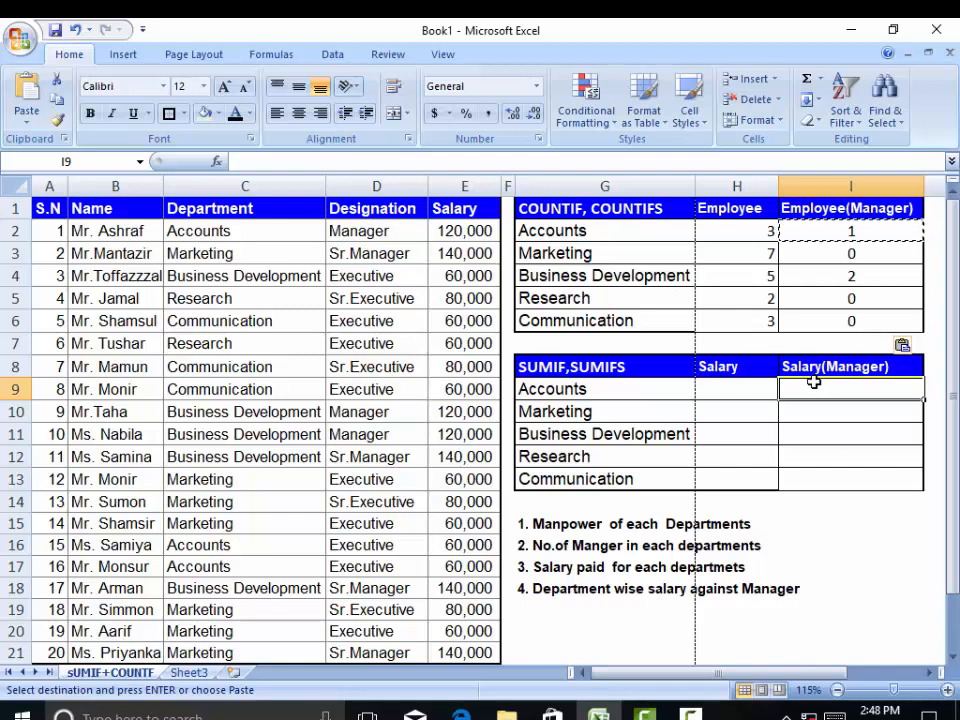
click(651, 389)
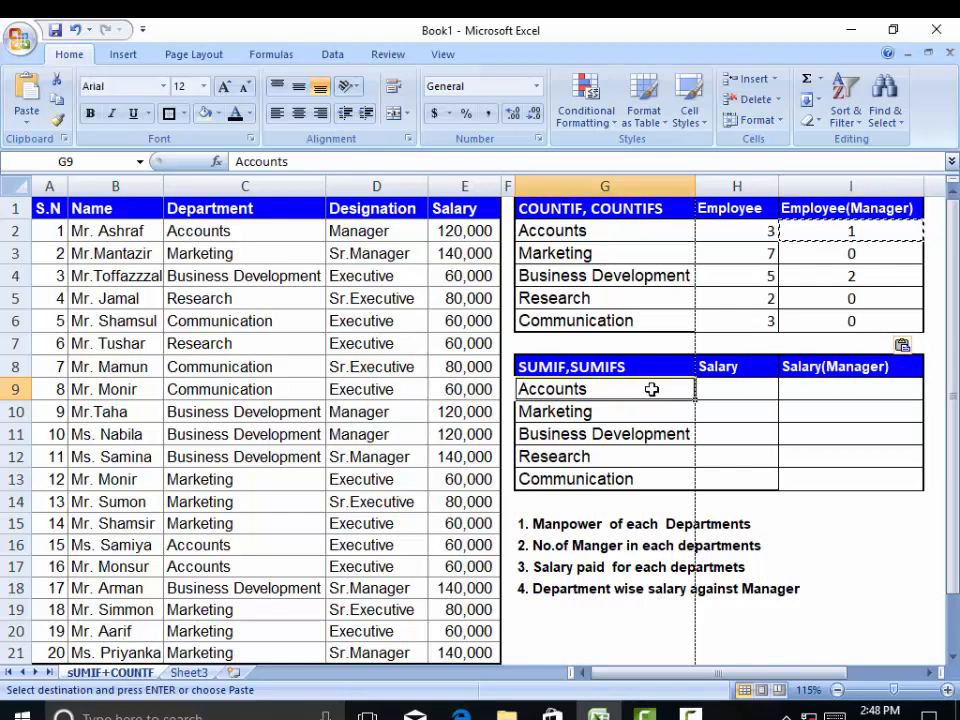
click(806, 386)
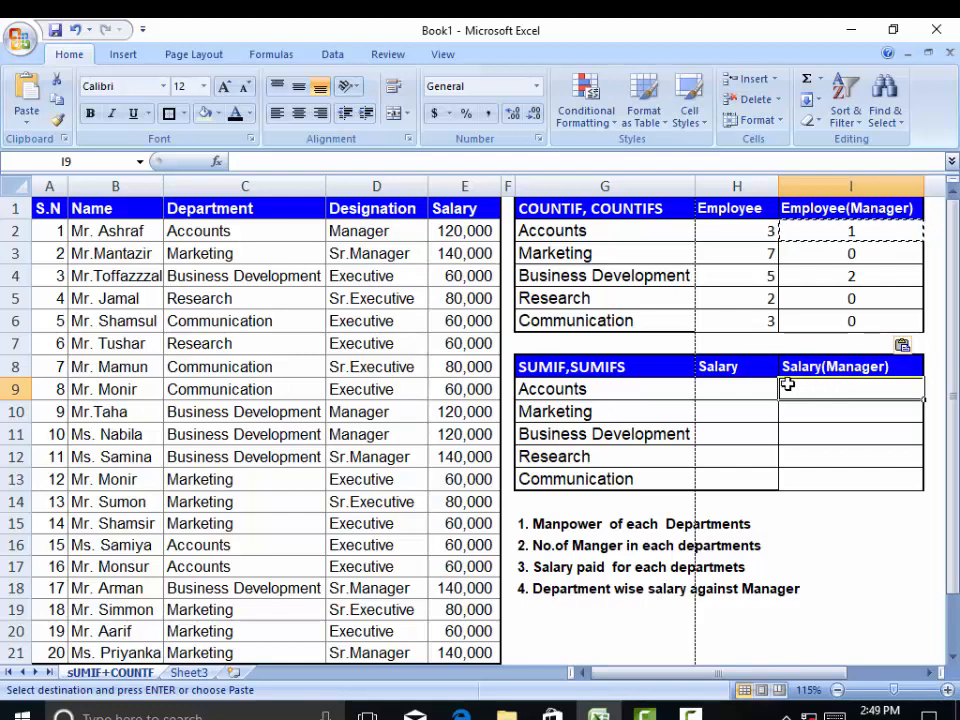
click(742, 389)
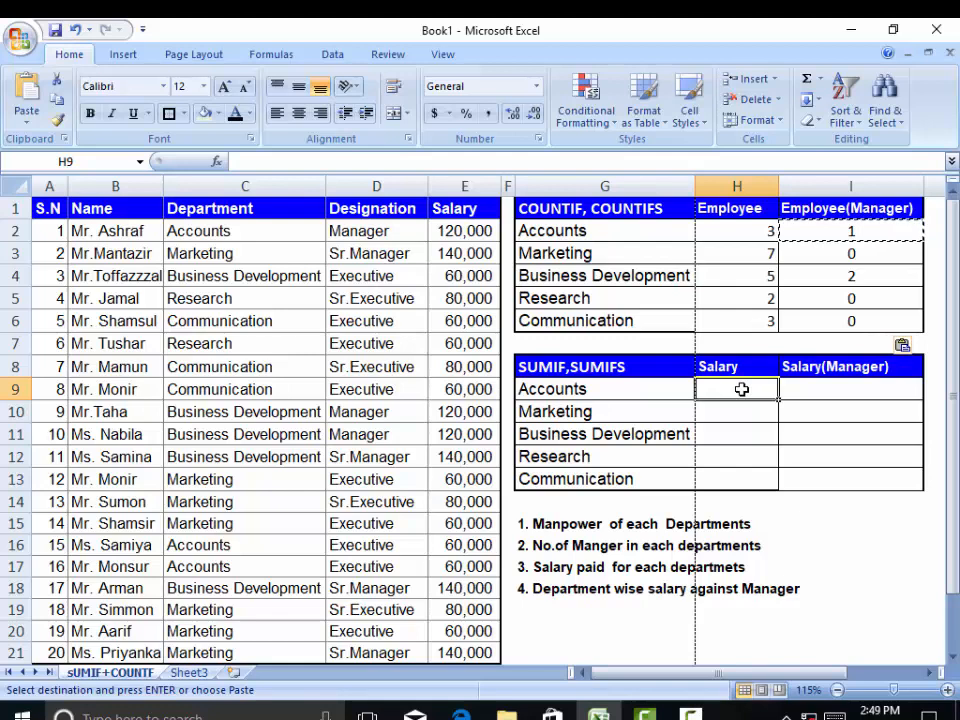
click(801, 389)
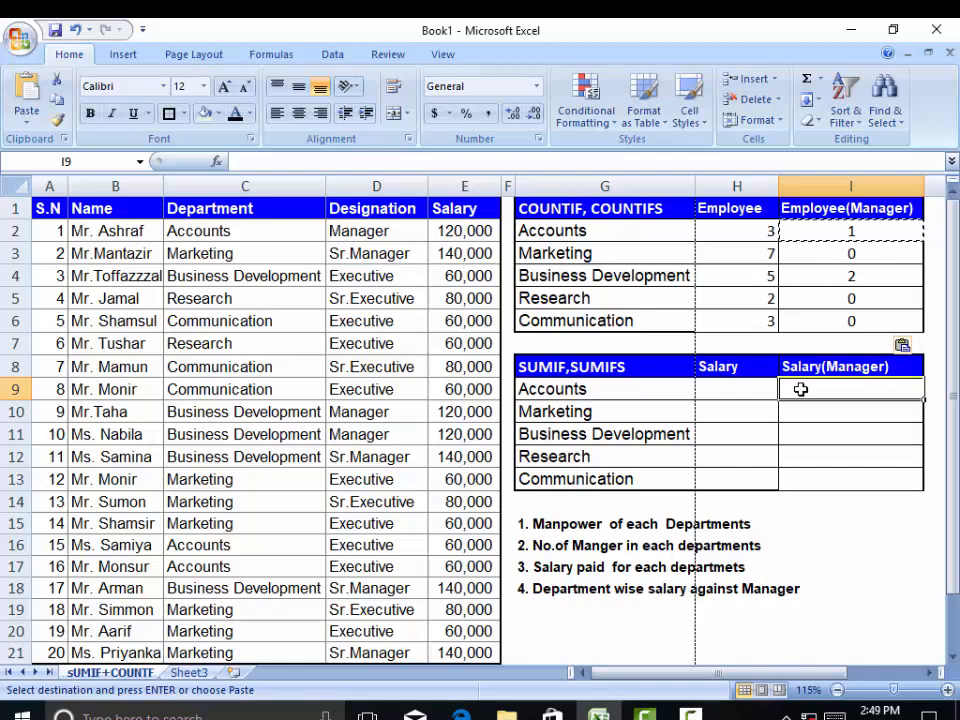
Start a SUMIF formula in H9 for the Accounts salary and open its function arguments.
click(723, 389)
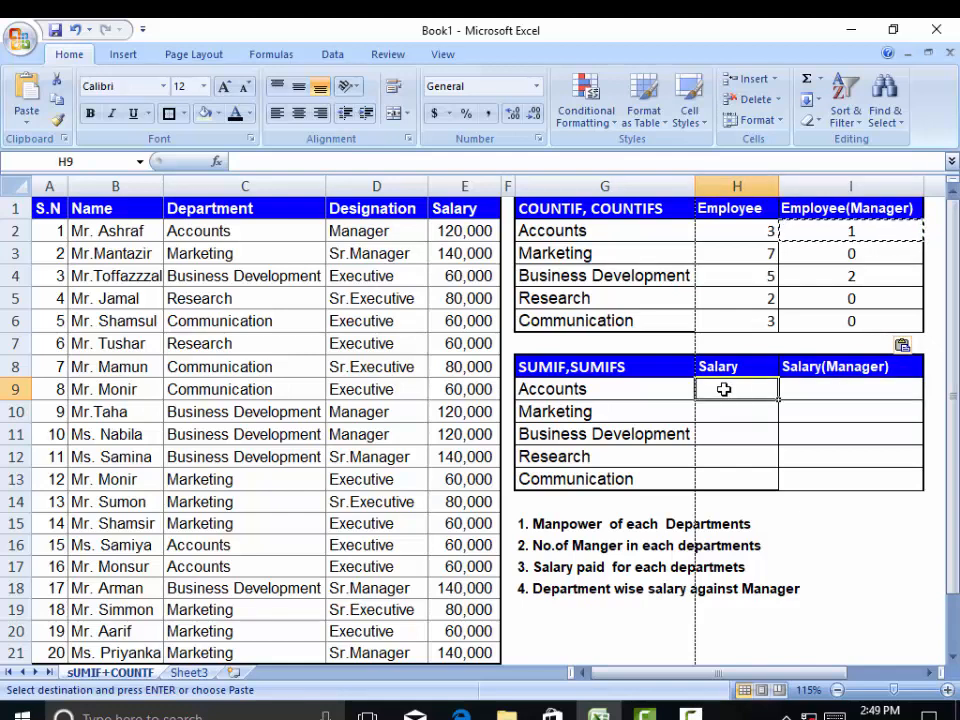
text(=)
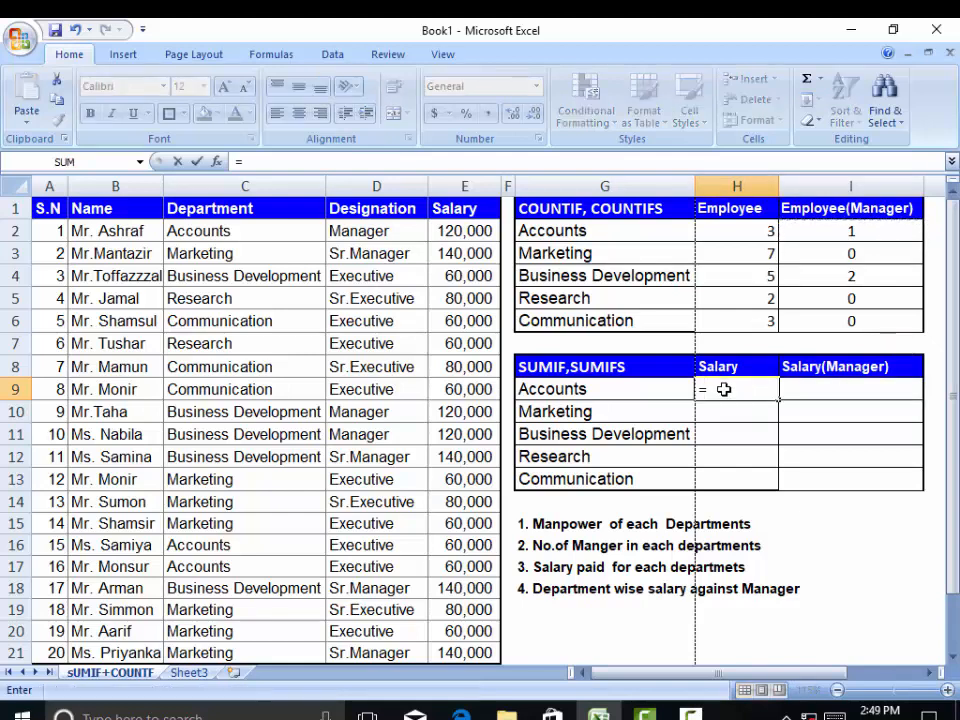
text(s)
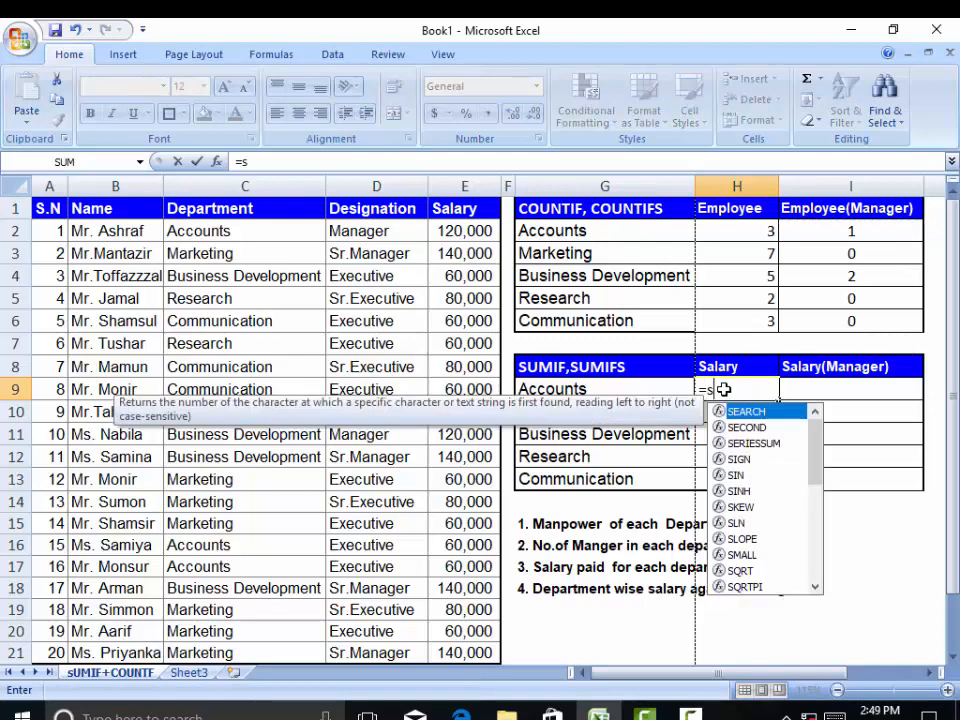
text(um)
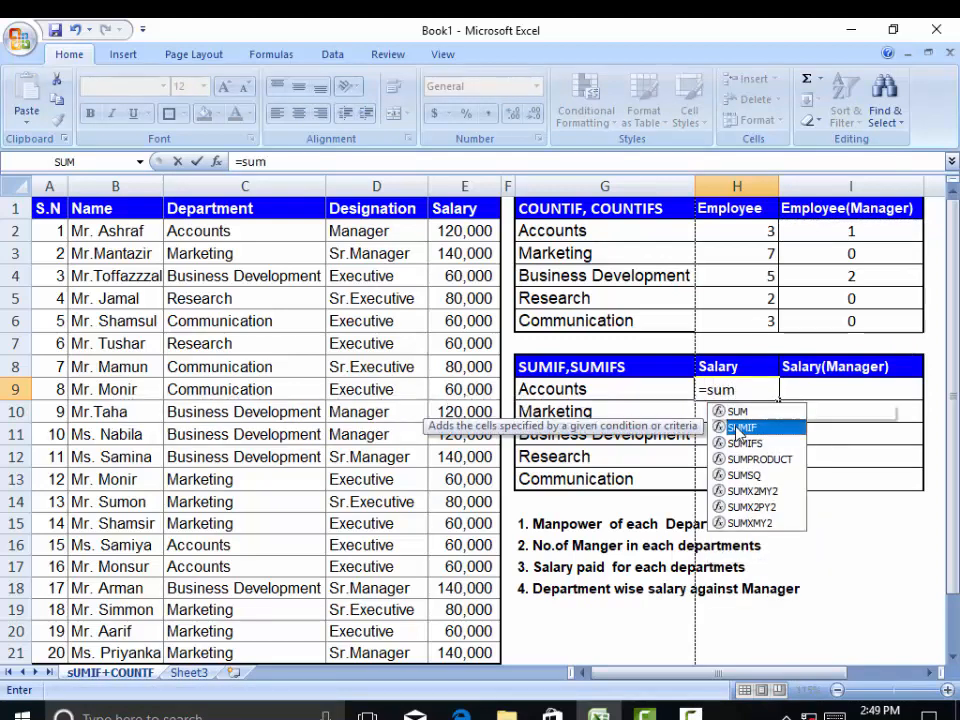
double_click(735, 426)
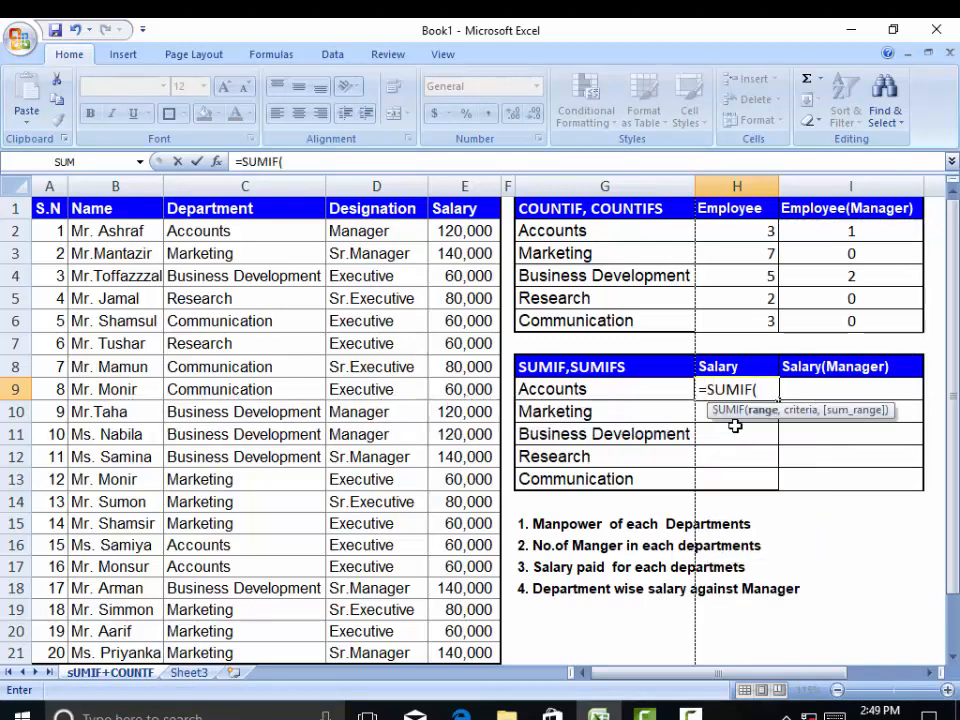
click(216, 162)
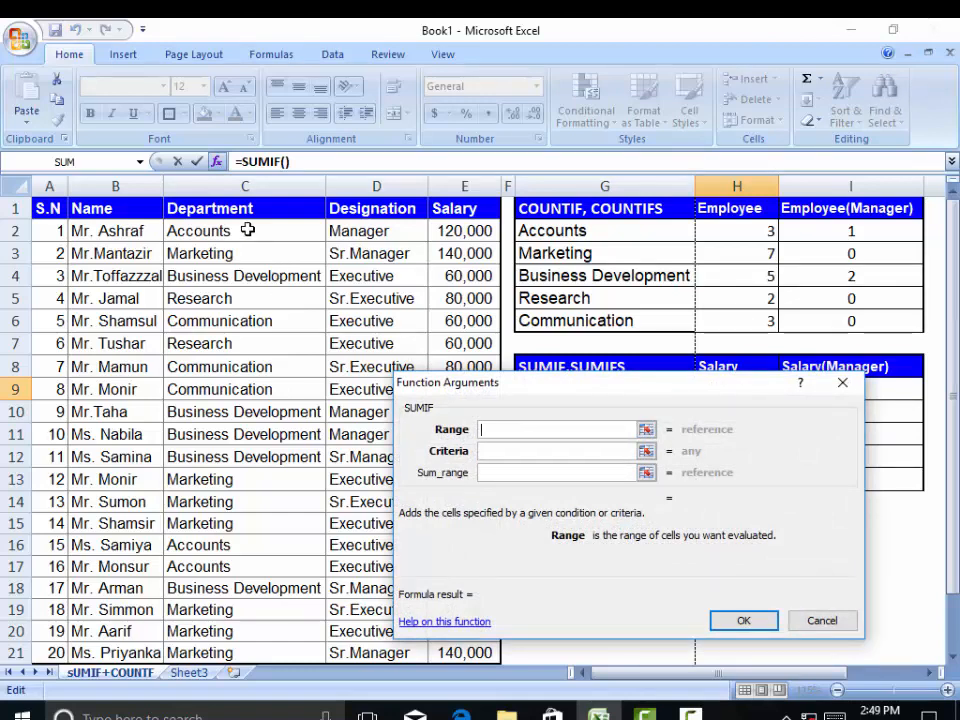
Complete the SUMIF in H9 with range C2:C21, criterion G9 and sum range E2:E21.
drag(247, 229, 240, 655)
click(495, 450)
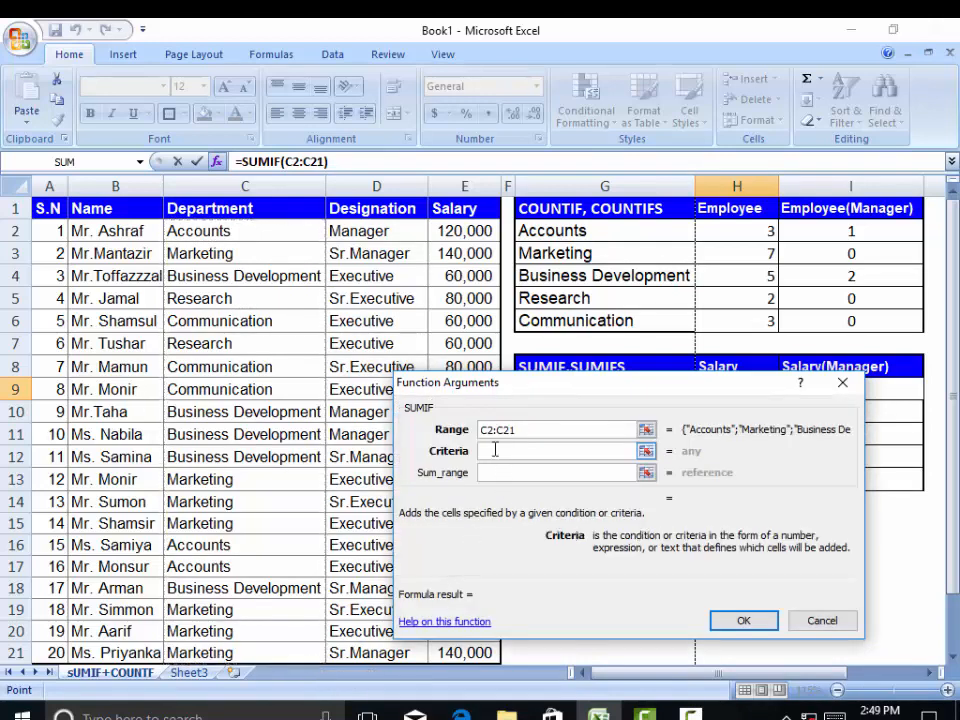
drag(505, 400, 526, 451)
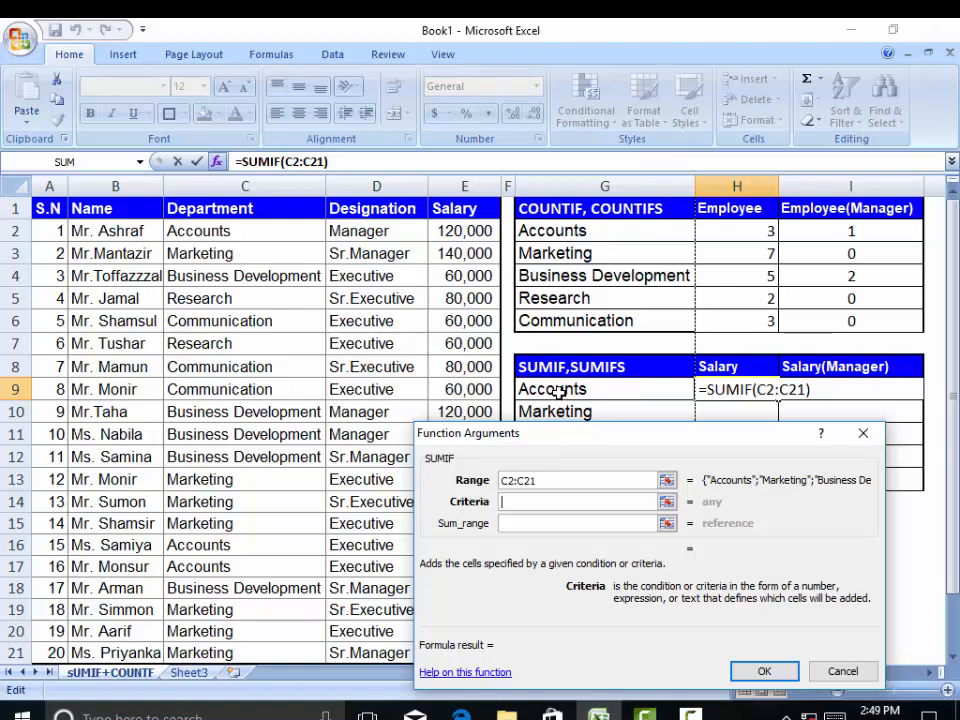
click(558, 391)
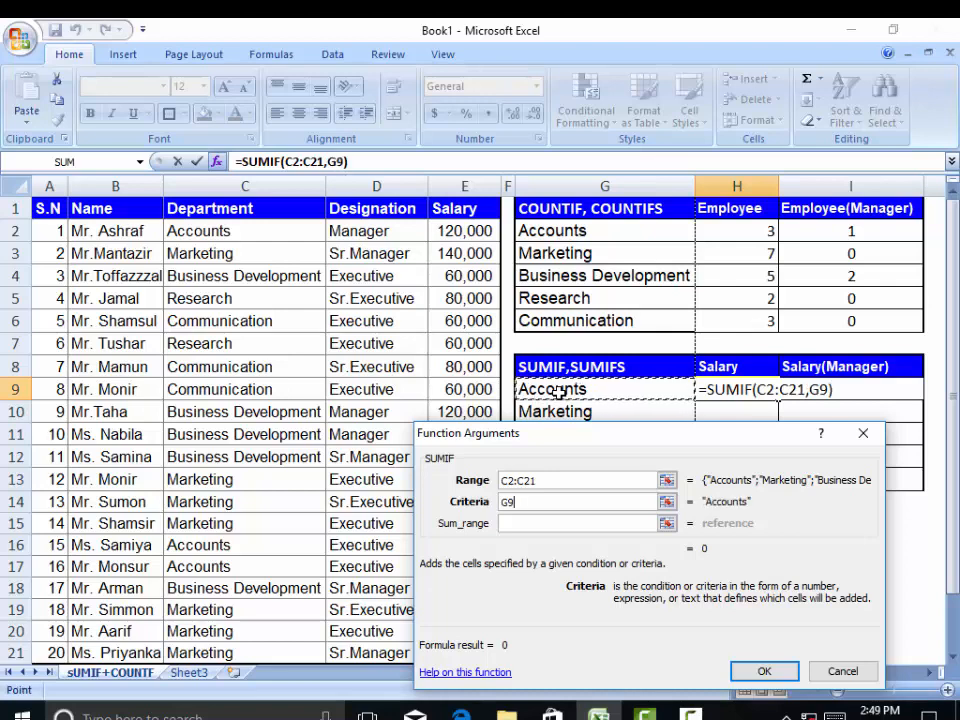
click(525, 523)
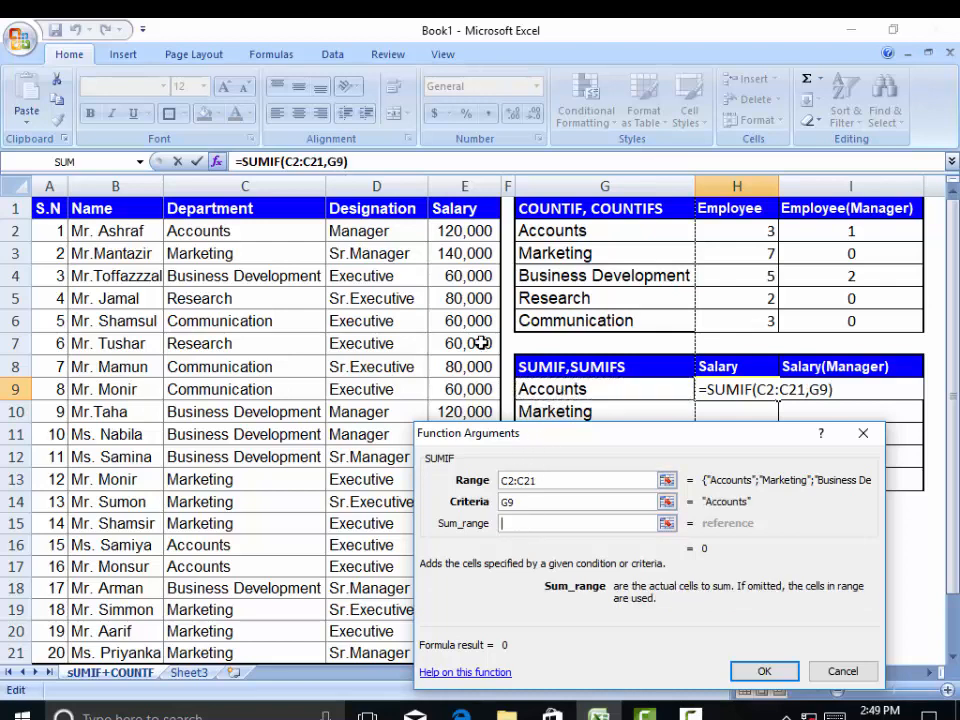
drag(465, 230, 452, 654)
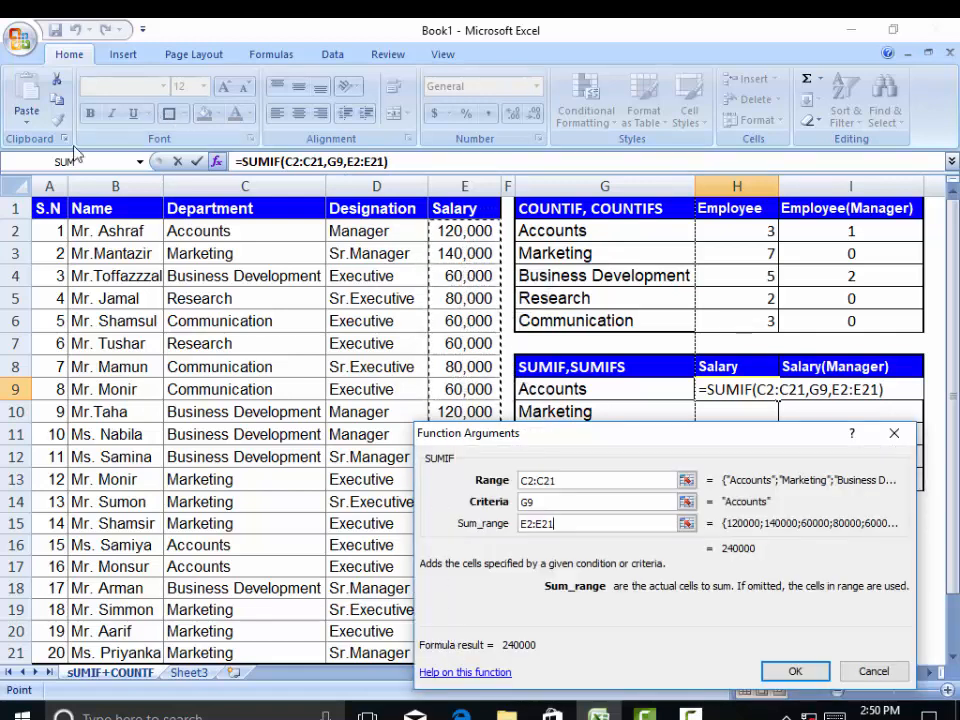
click(795, 671)
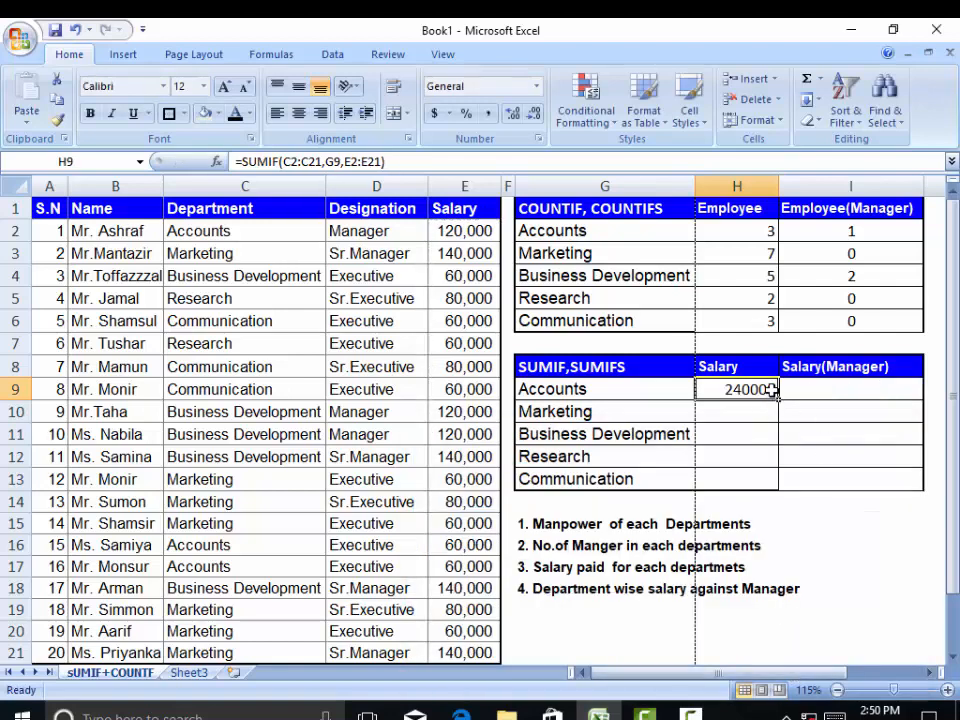
key(ctrl+c)
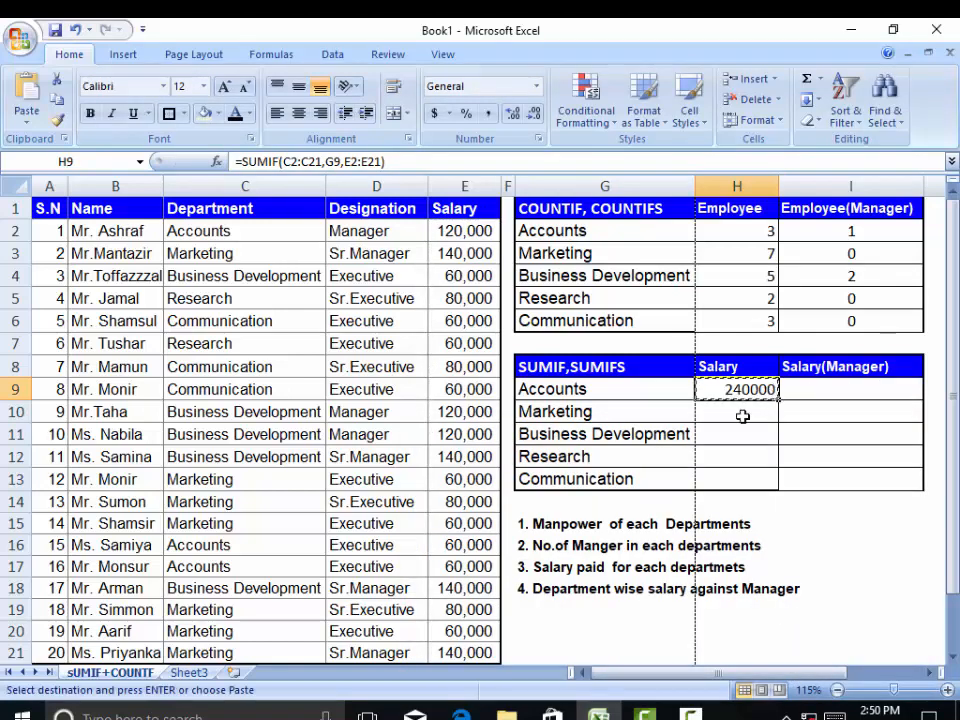
drag(739, 414, 731, 478)
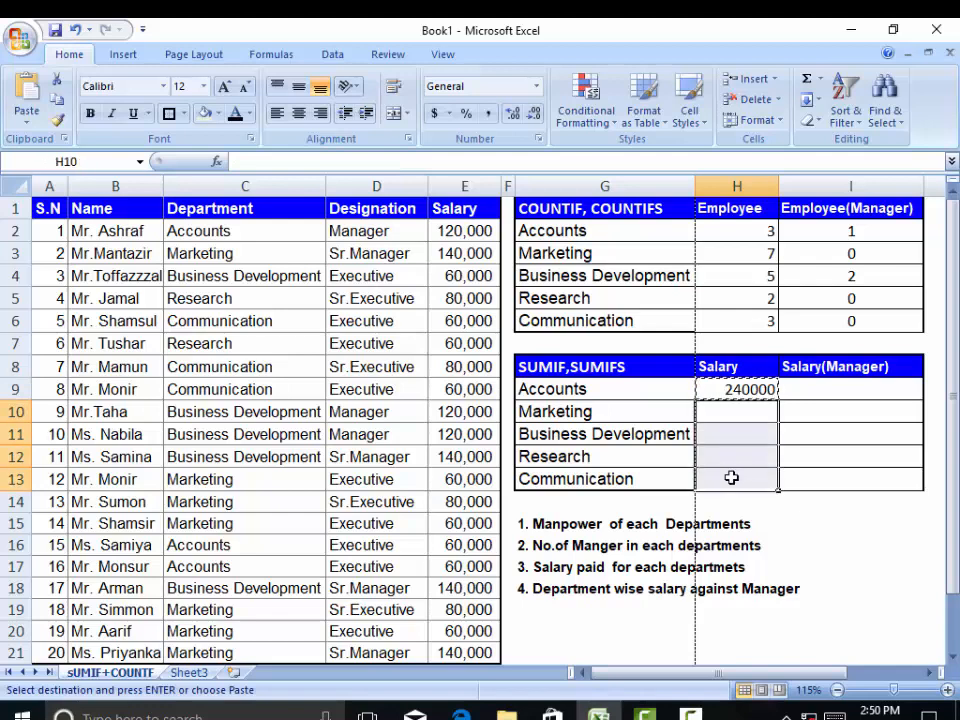
text(v)
key(BackSpace)
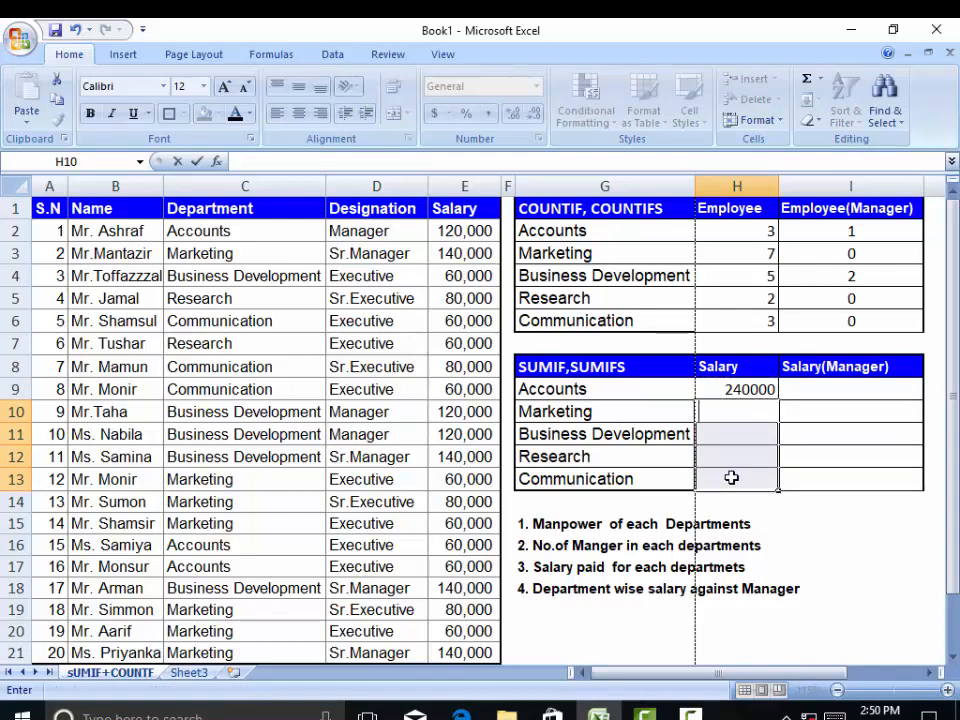
Fill the SUMIF formula from H9 down through H13 for the remaining departments.
click(753, 395)
drag(778, 399, 778, 486)
click(827, 392)
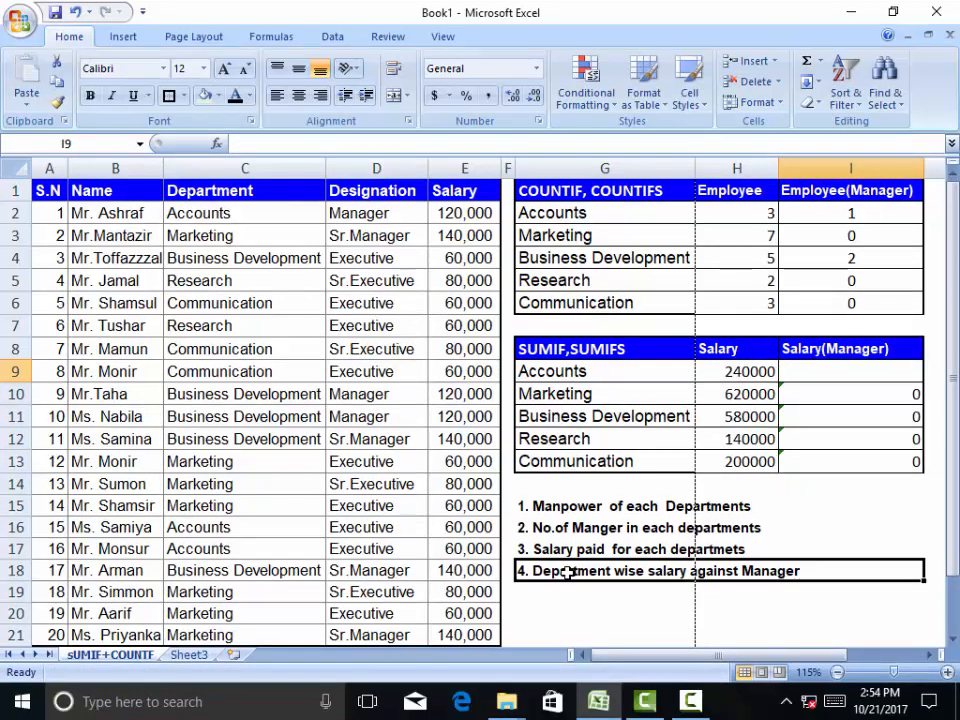
Start a SUMIFS formula in I9 for the Accounts manager salary and open its function arguments.
click(542, 572)
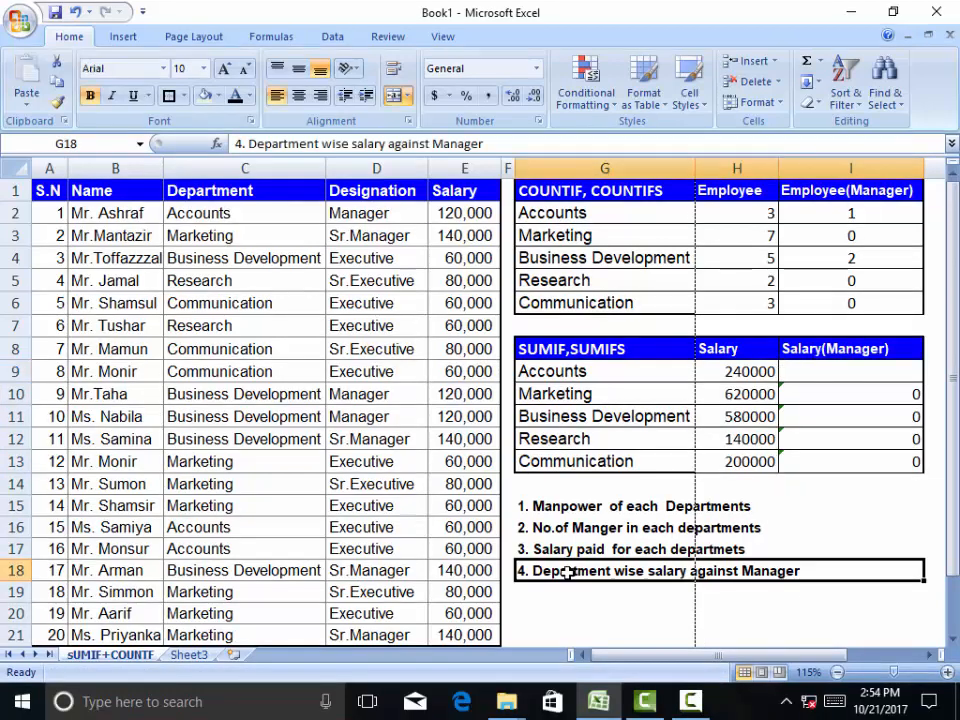
click(812, 371)
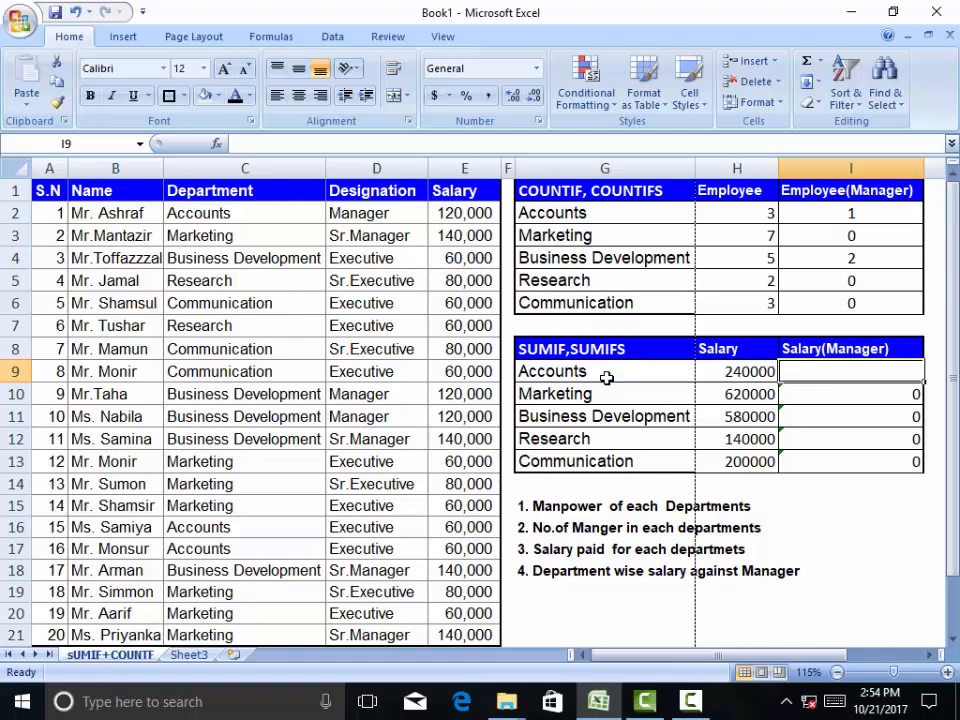
text(=)
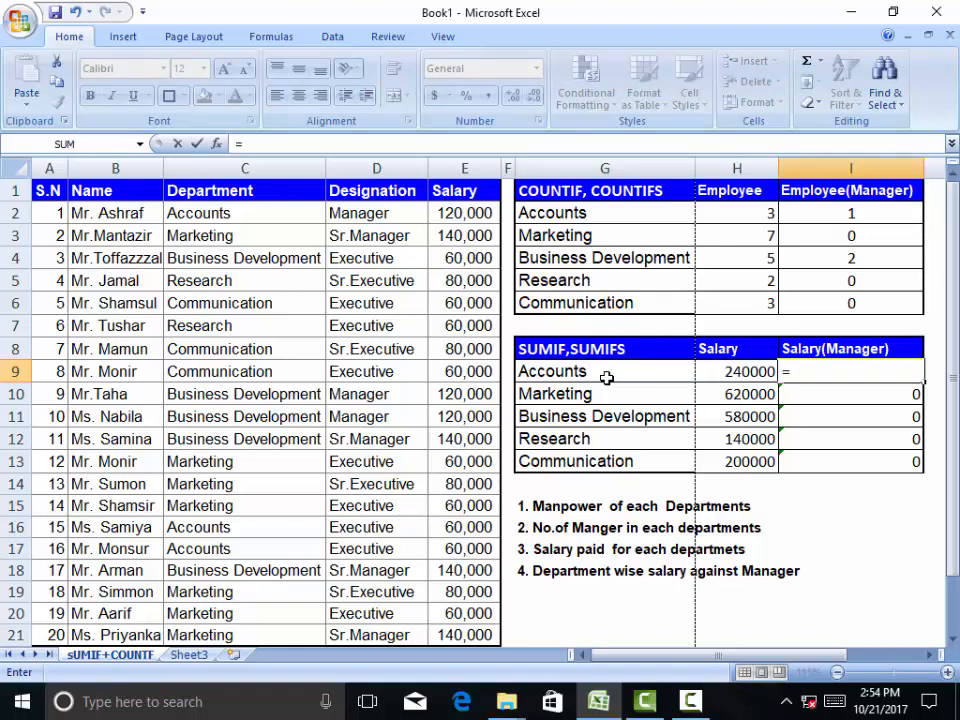
text(Su)
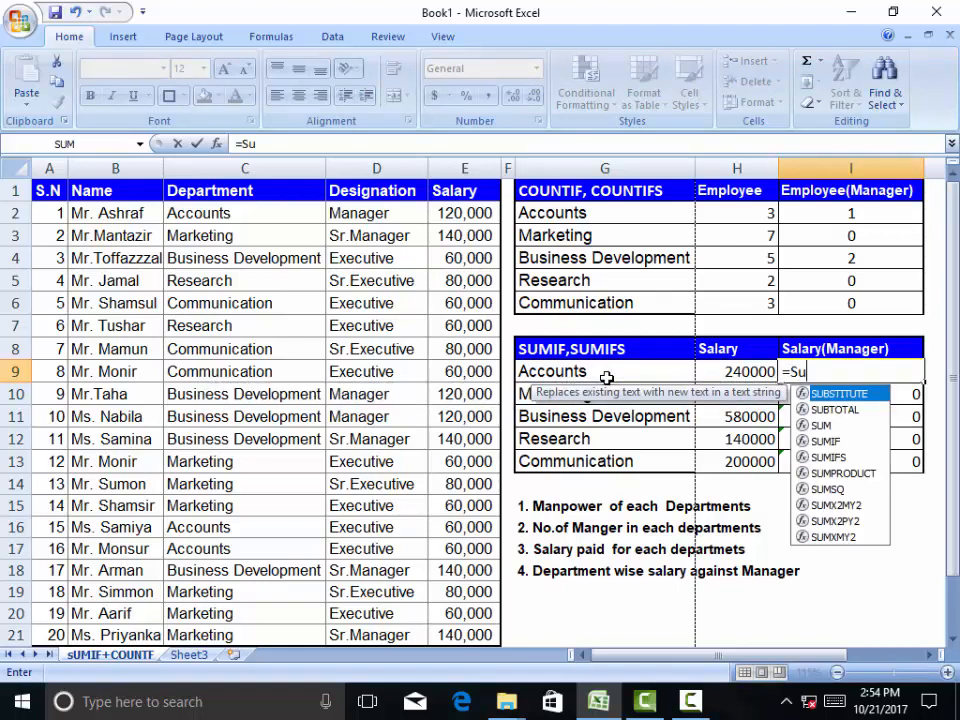
text(mi)
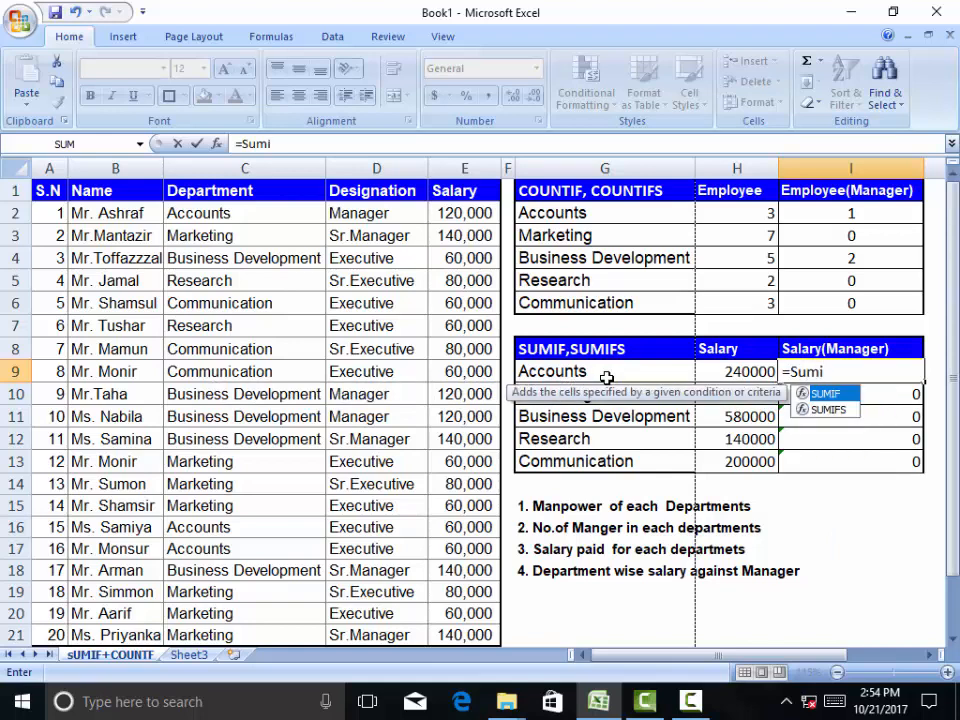
click(852, 411)
key(Tab)
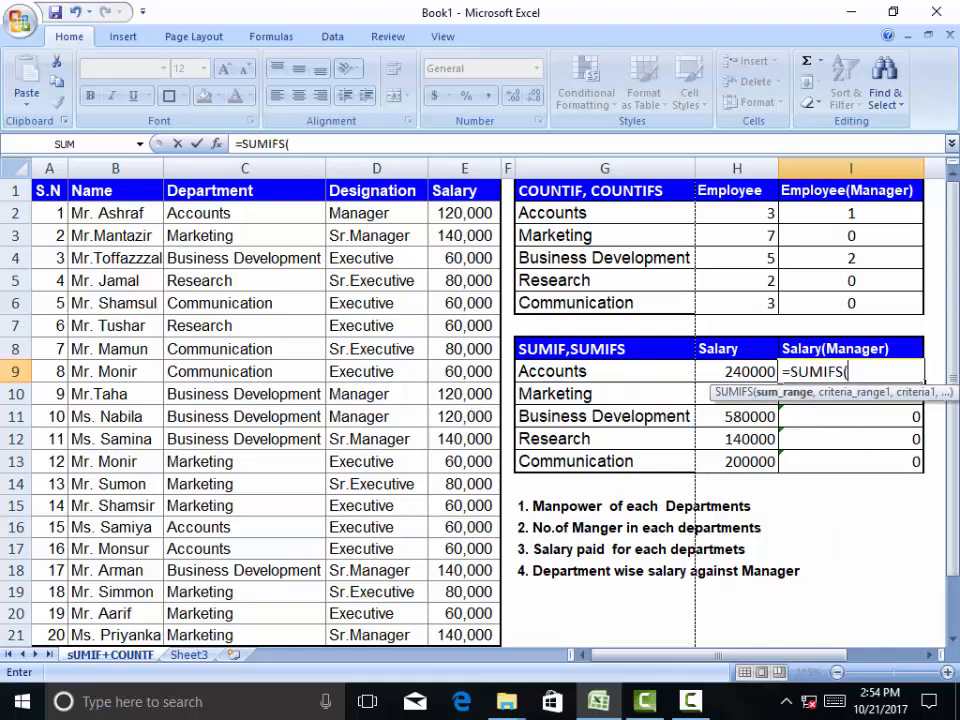
click(216, 145)
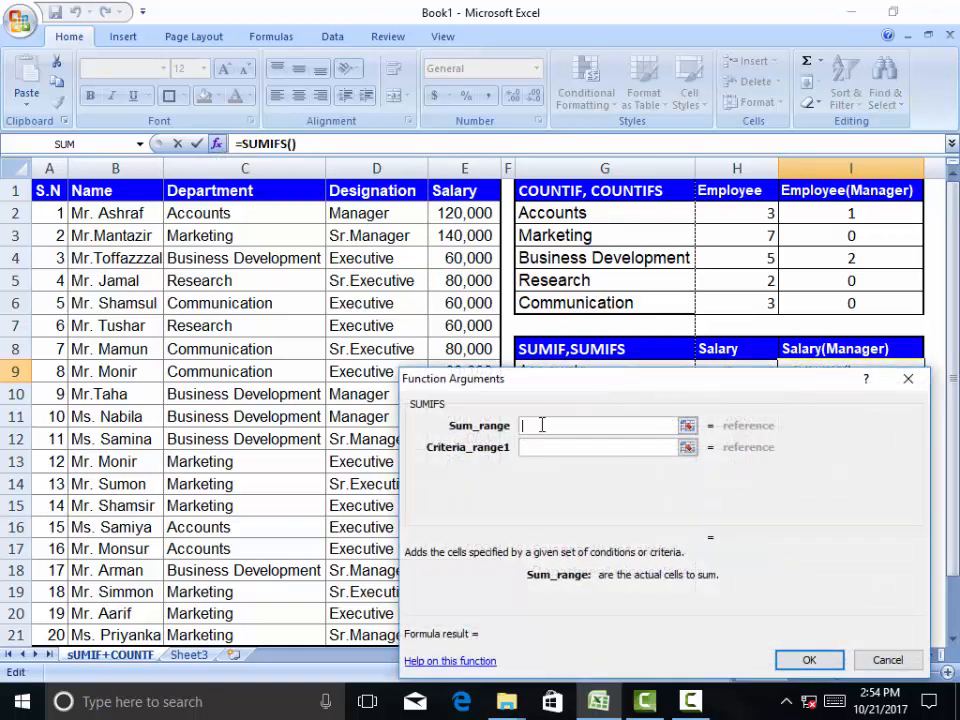
Set the SUMIFS sum range to E2:E21 and its first condition to range C2:C21 with criterion G9.
drag(540, 394, 641, 290)
drag(459, 214, 457, 637)
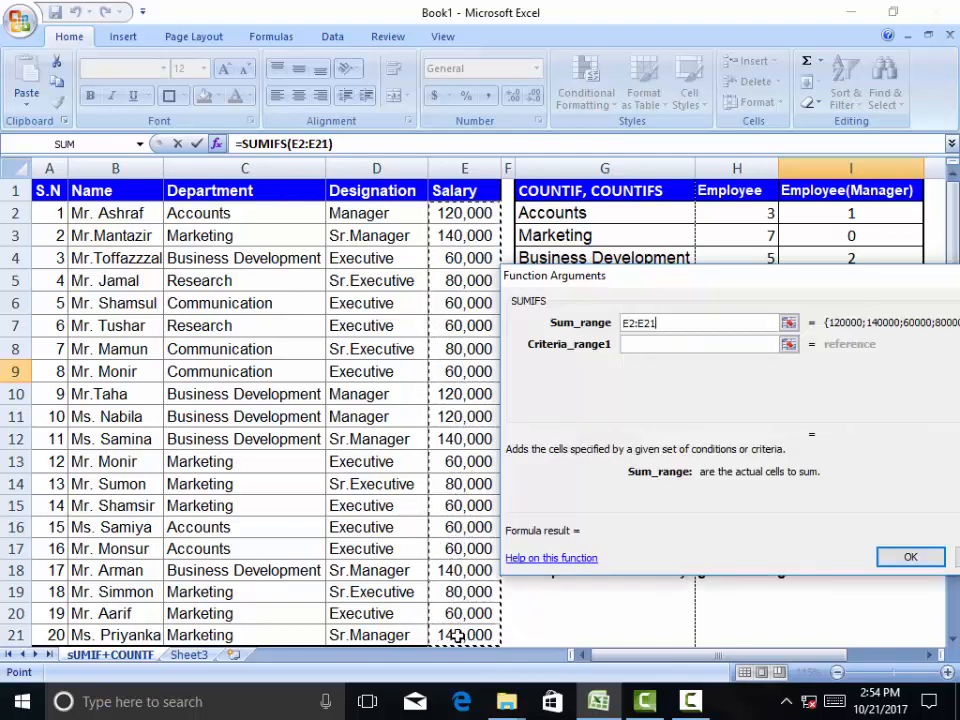
click(634, 346)
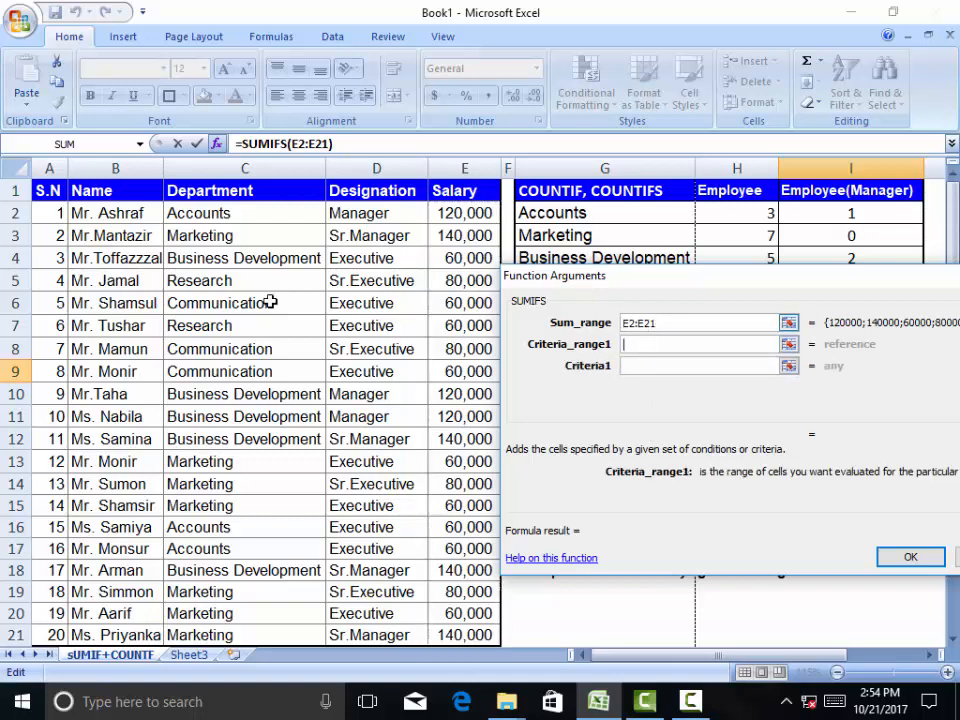
drag(238, 214, 199, 634)
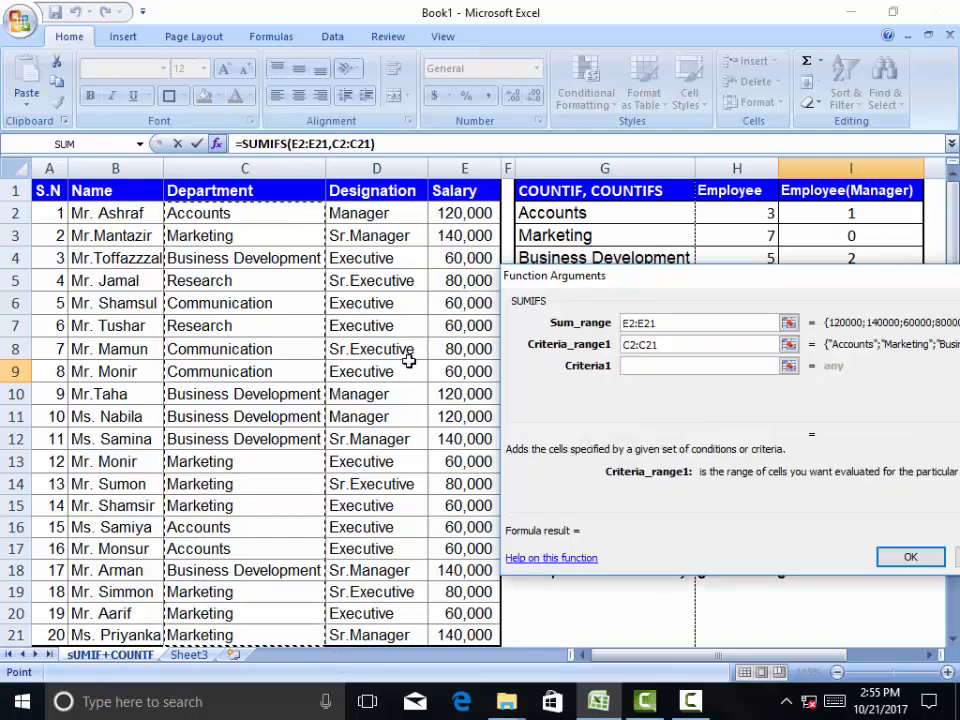
click(639, 366)
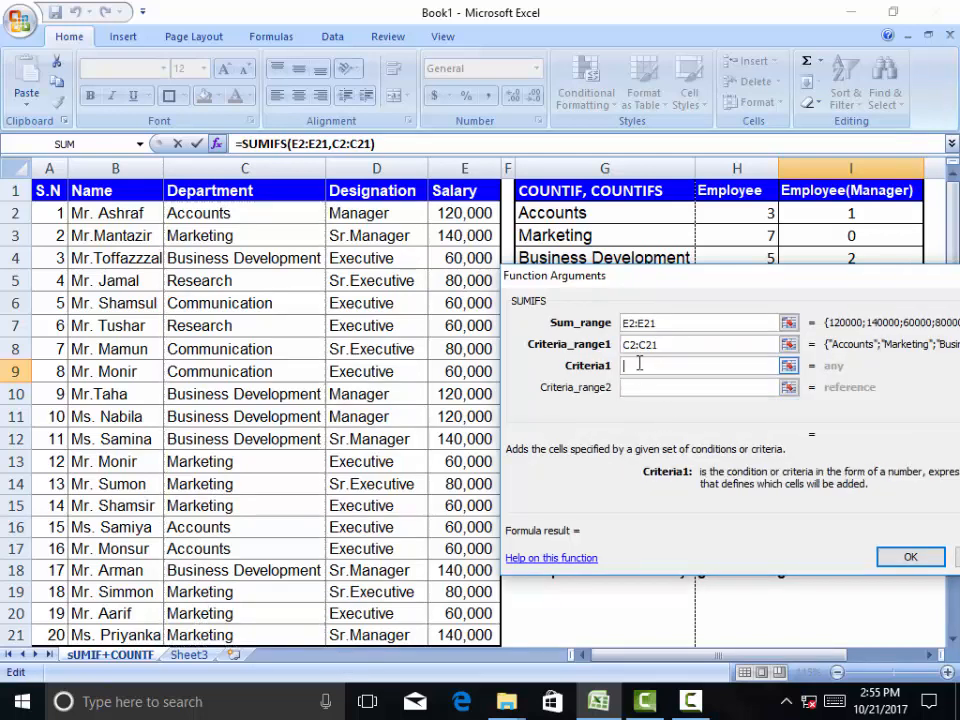
drag(605, 289, 603, 428)
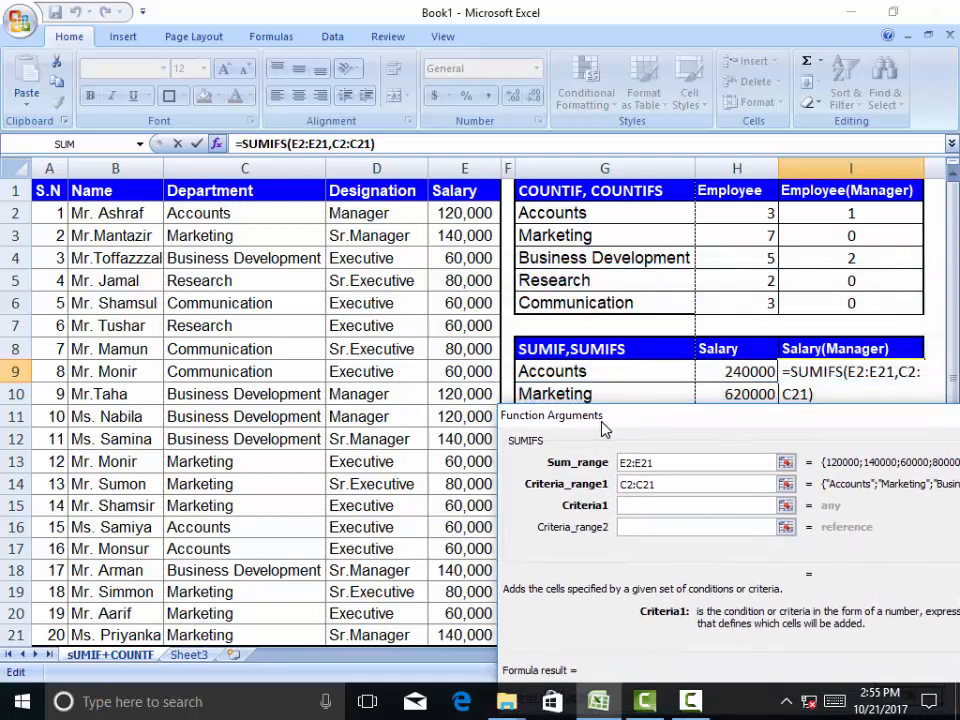
click(584, 373)
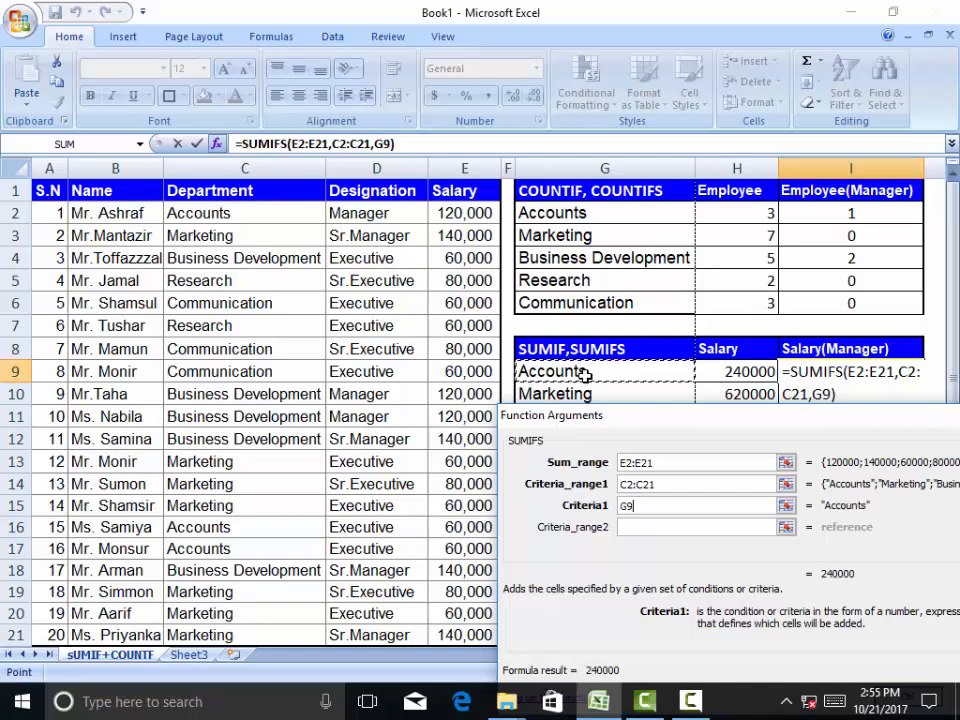
Add the second SUMIFS condition with range D2:D21 and criterion Manager, and complete the formula in I9.
click(632, 530)
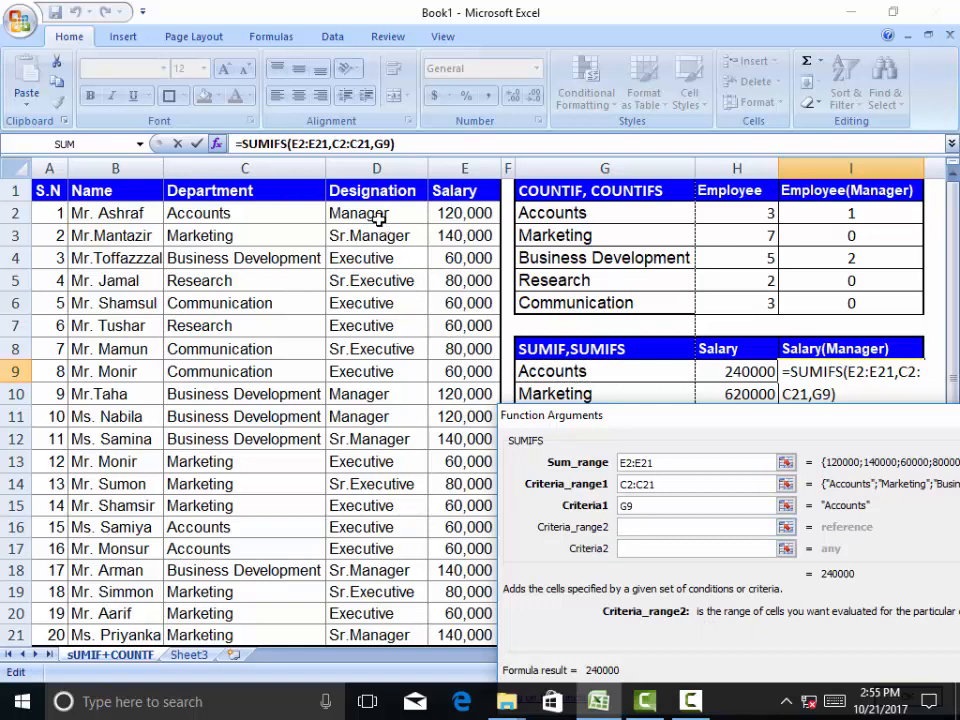
drag(377, 218, 360, 630)
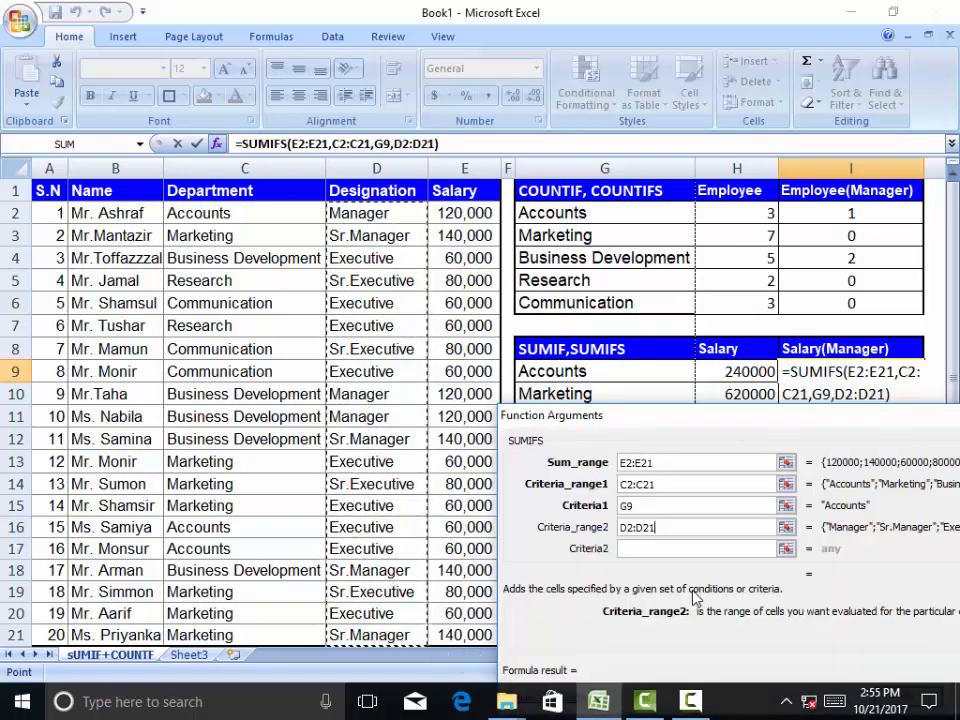
click(645, 550)
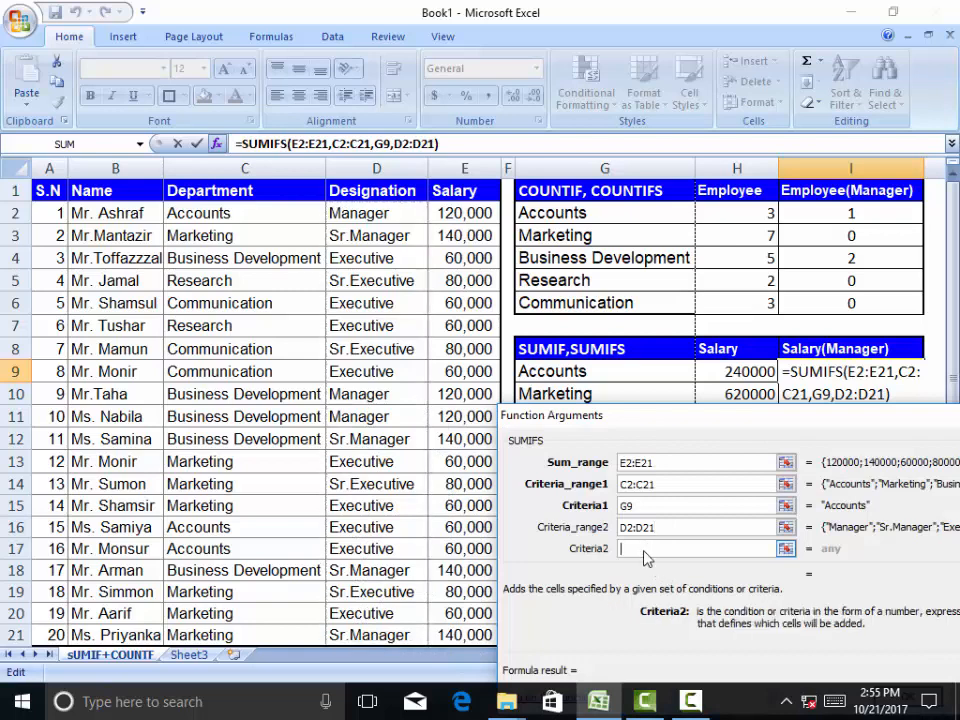
text(Ma)
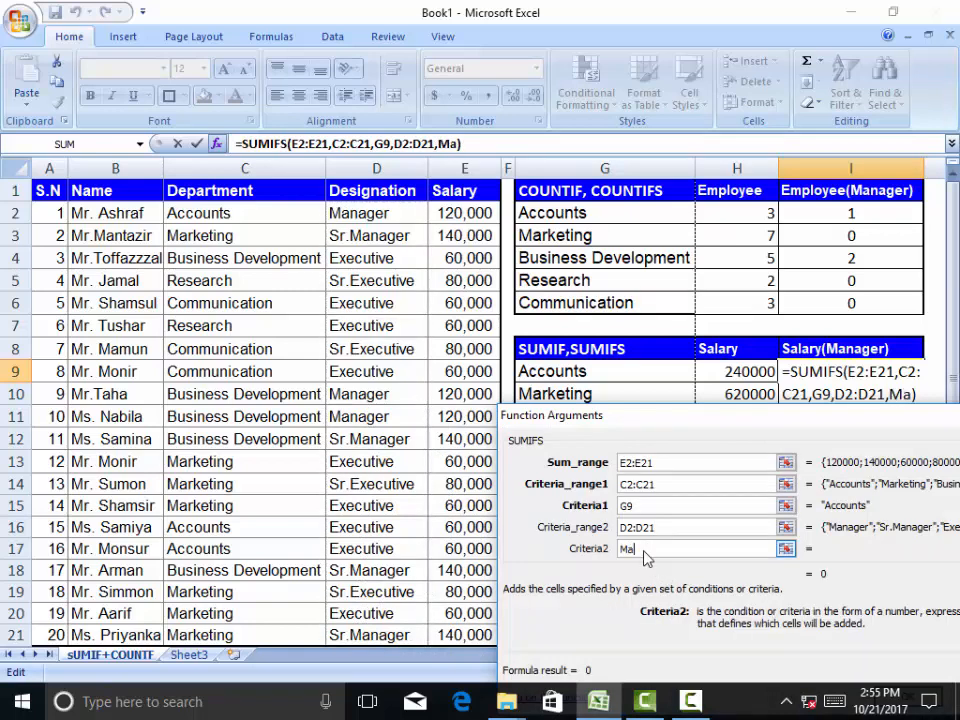
text(nager)
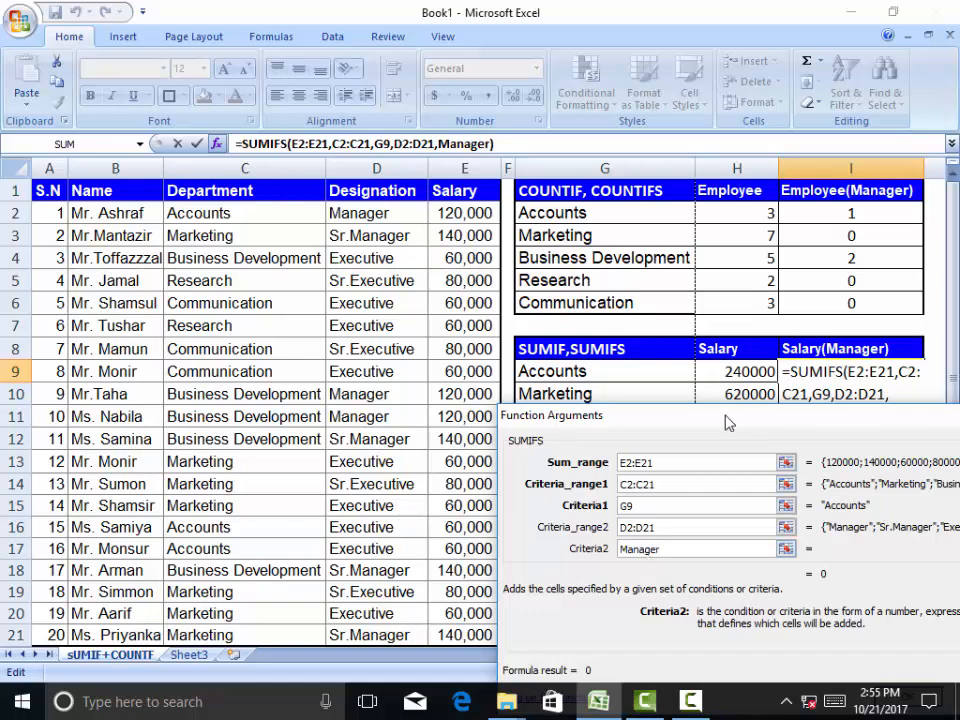
drag(729, 420, 723, 358)
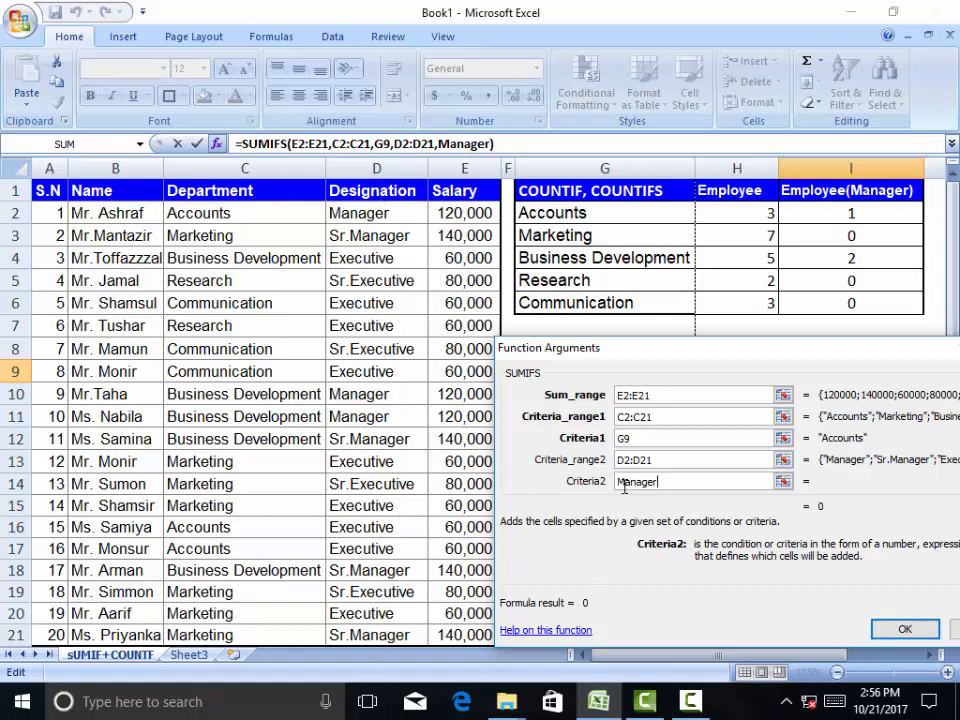
click(903, 628)
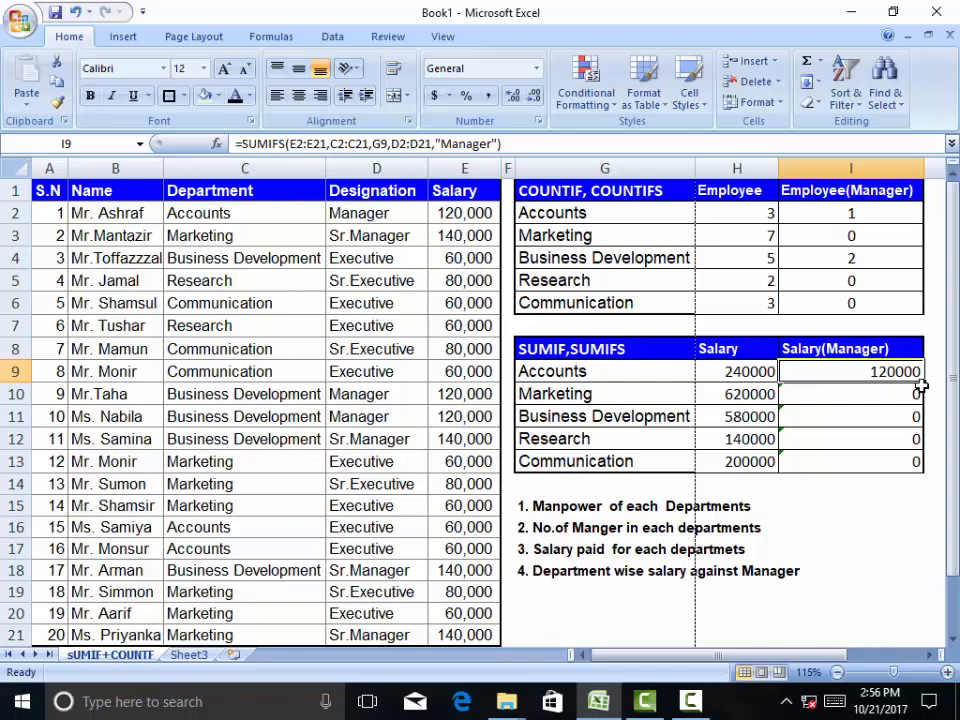
Fill the SUMIFS formula from I9 down through I13 for the other departments' manager salaries.
drag(925, 385, 926, 466)
click(875, 528)
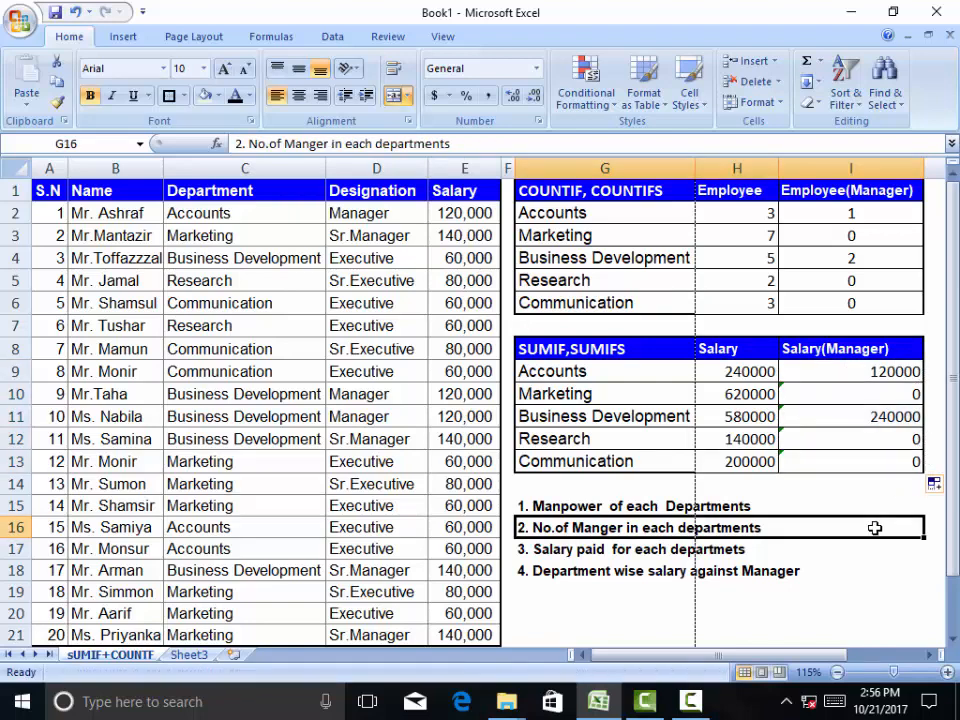